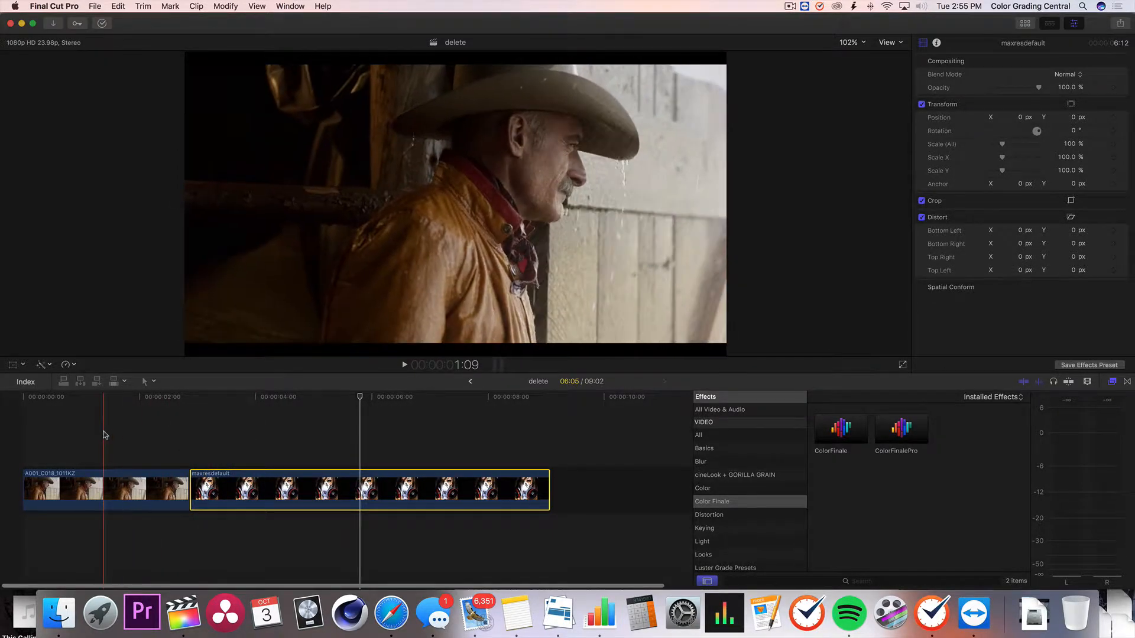
- Apply the ColorFinalePro effect to the cowboy clip, the first in the timeline, and open the effect's controls
click(103, 438)
click(90, 493)
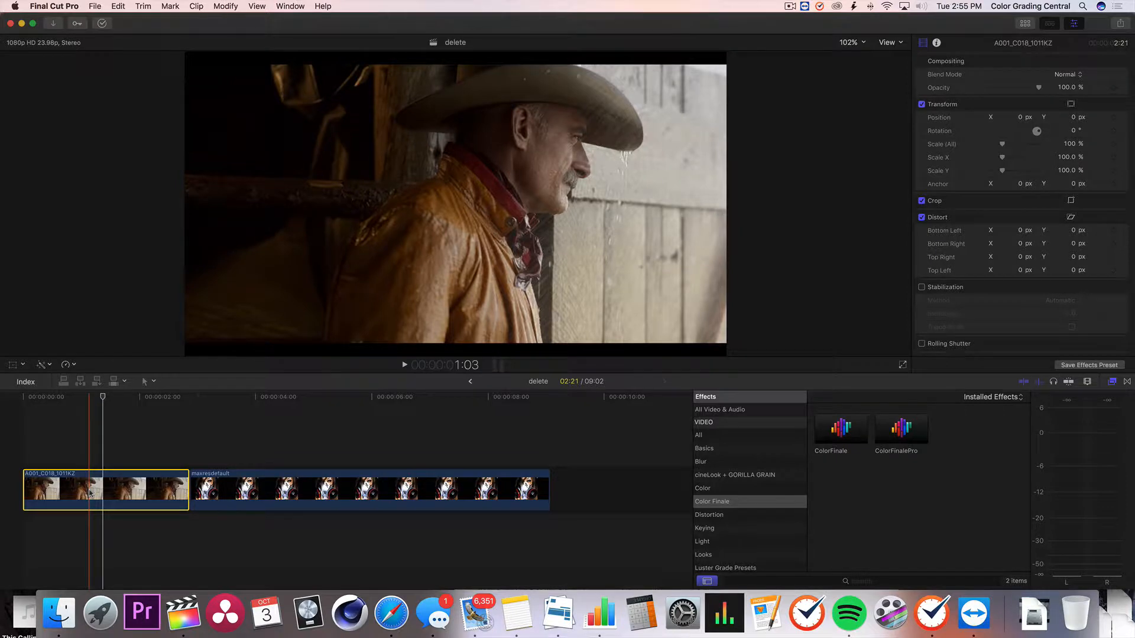
drag(901, 428, 169, 495)
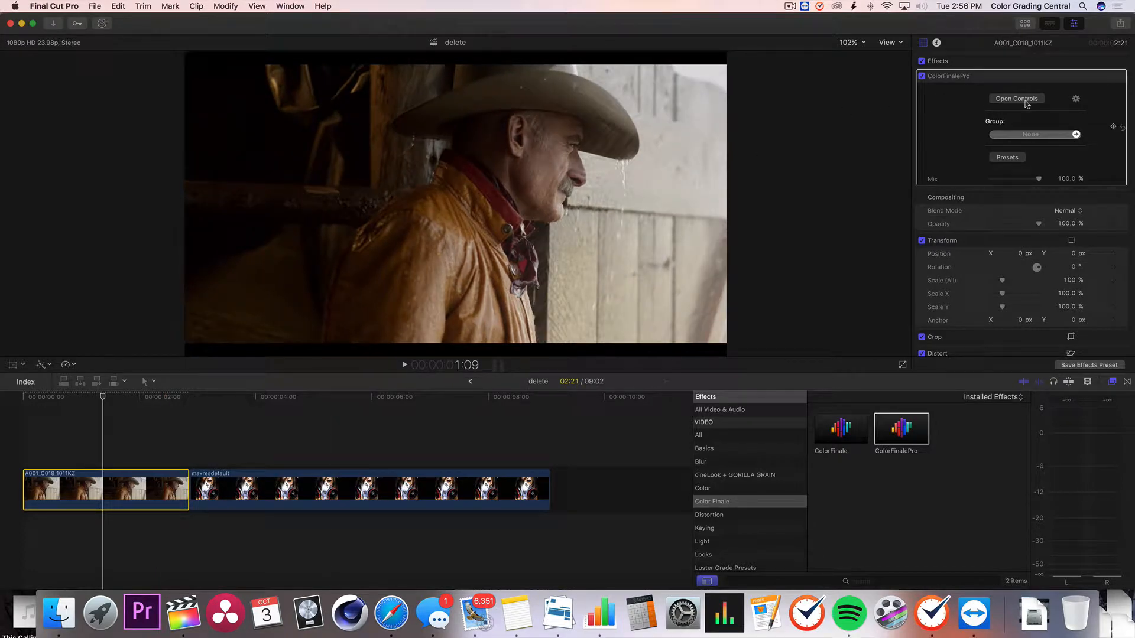
click(1026, 103)
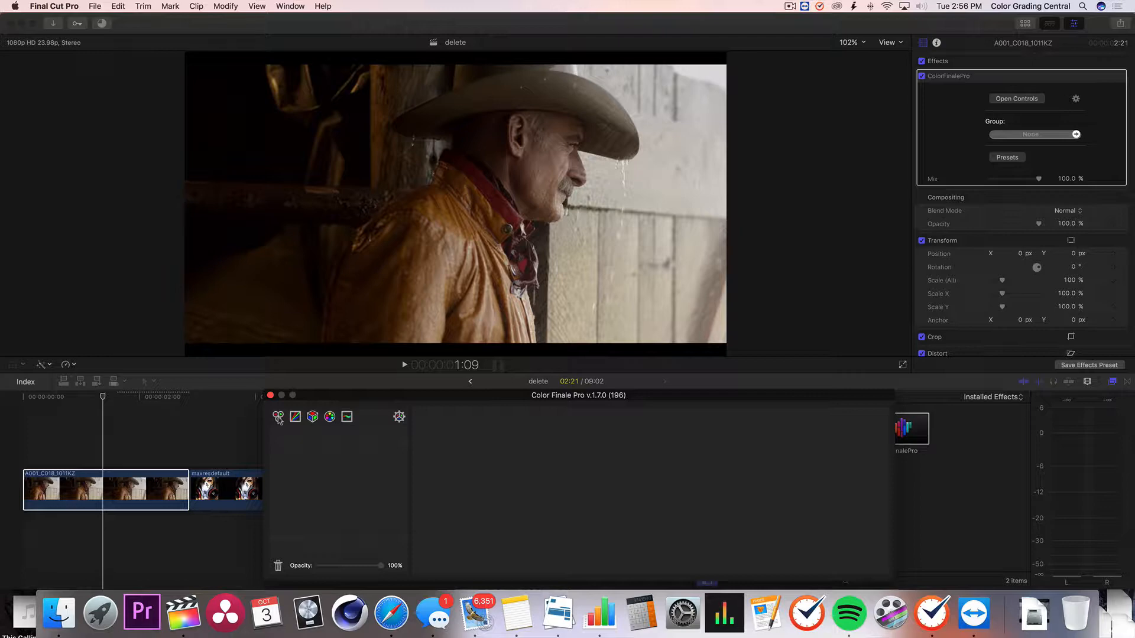
- Add a Color Wheels layer to the grade and show the video scopes beside the viewer
click(278, 418)
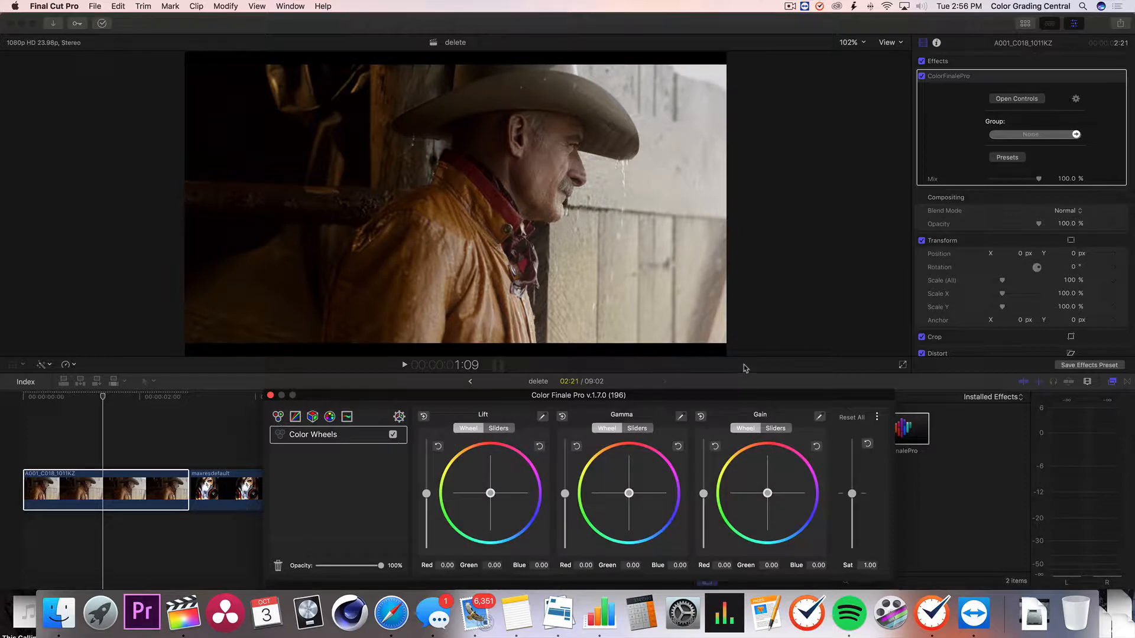
key(super+7)
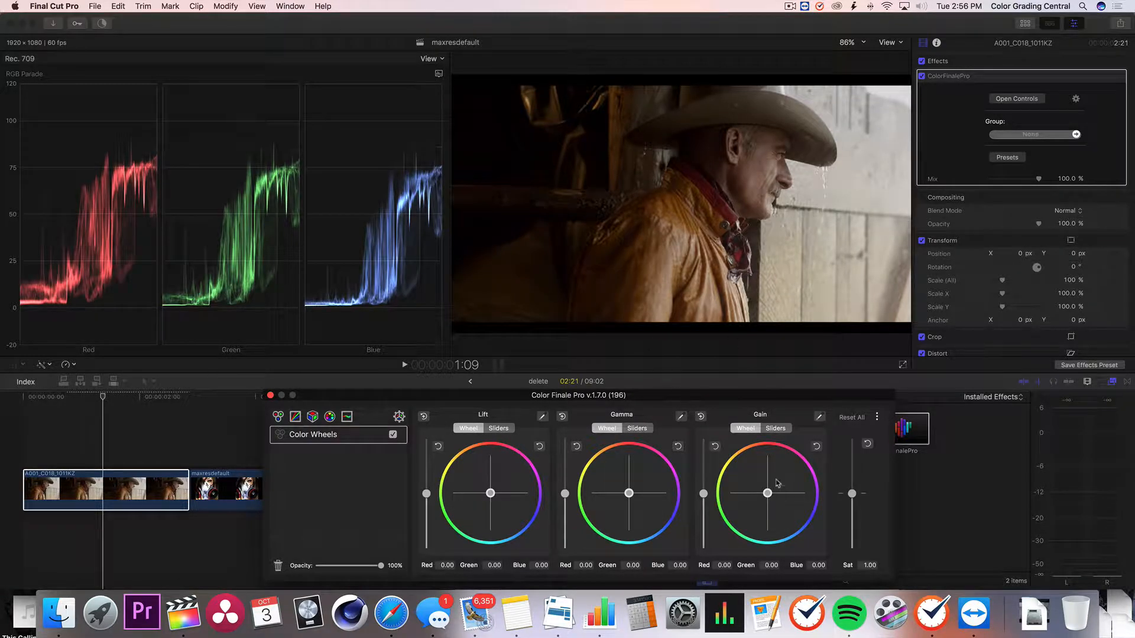
- Try lowering the highlight end of the red curve on a new Curves layer, and disable that layer
click(295, 417)
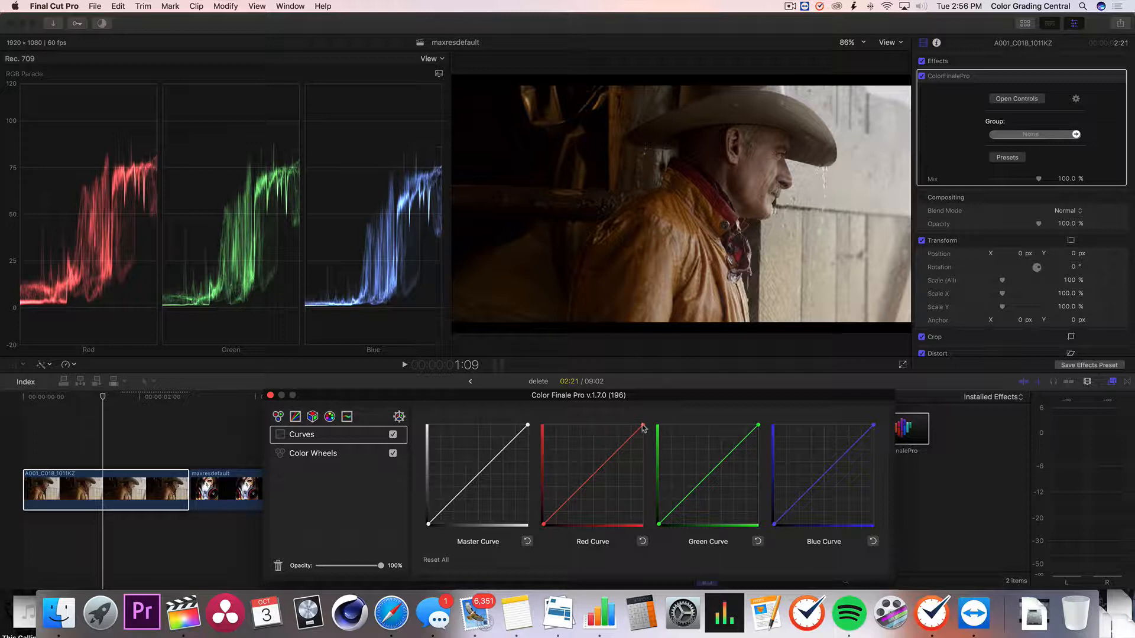
drag(642, 426, 643, 434)
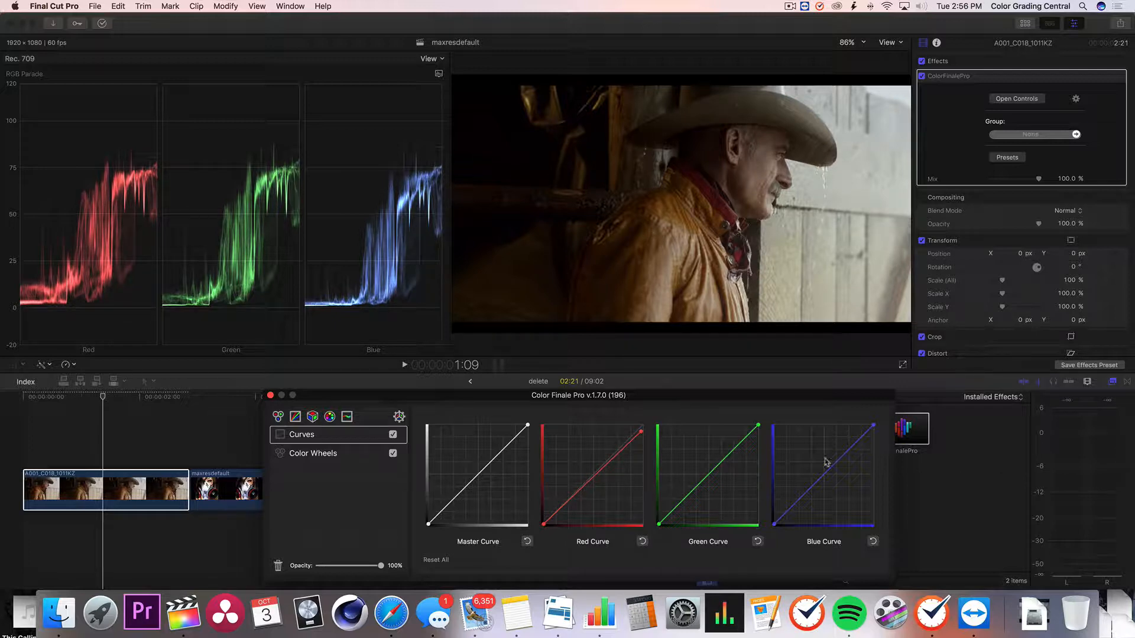
drag(874, 426, 873, 424)
click(393, 435)
- Nudge the Color Wheels layer's Gain balance slightly towards blue, to Red -0.01 and Blue 0.01
click(341, 455)
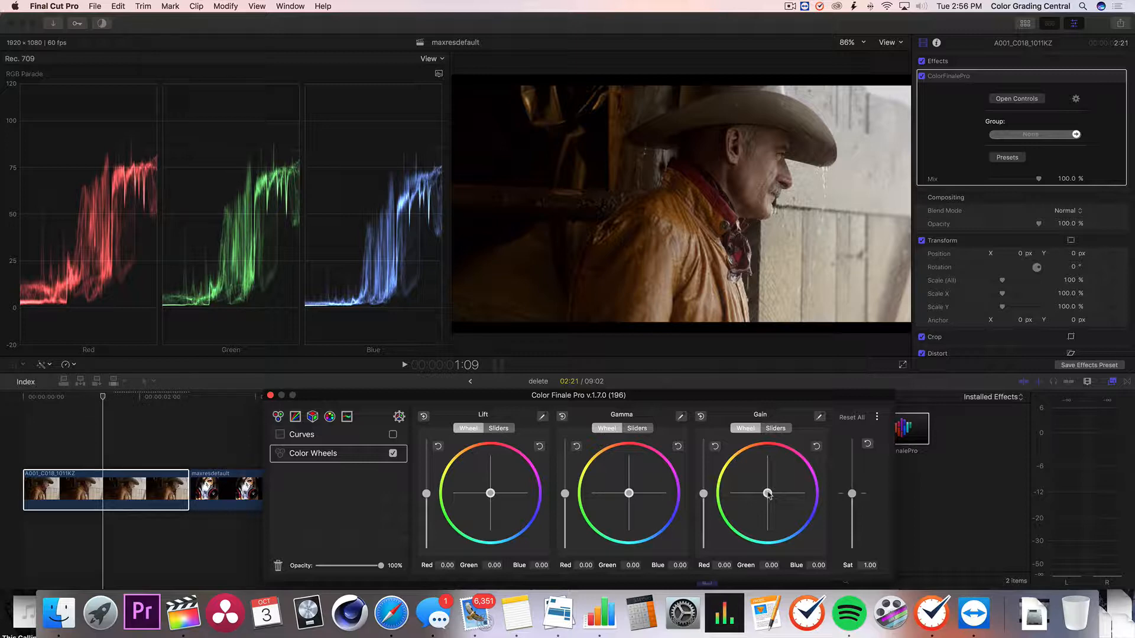
drag(768, 495, 768, 493)
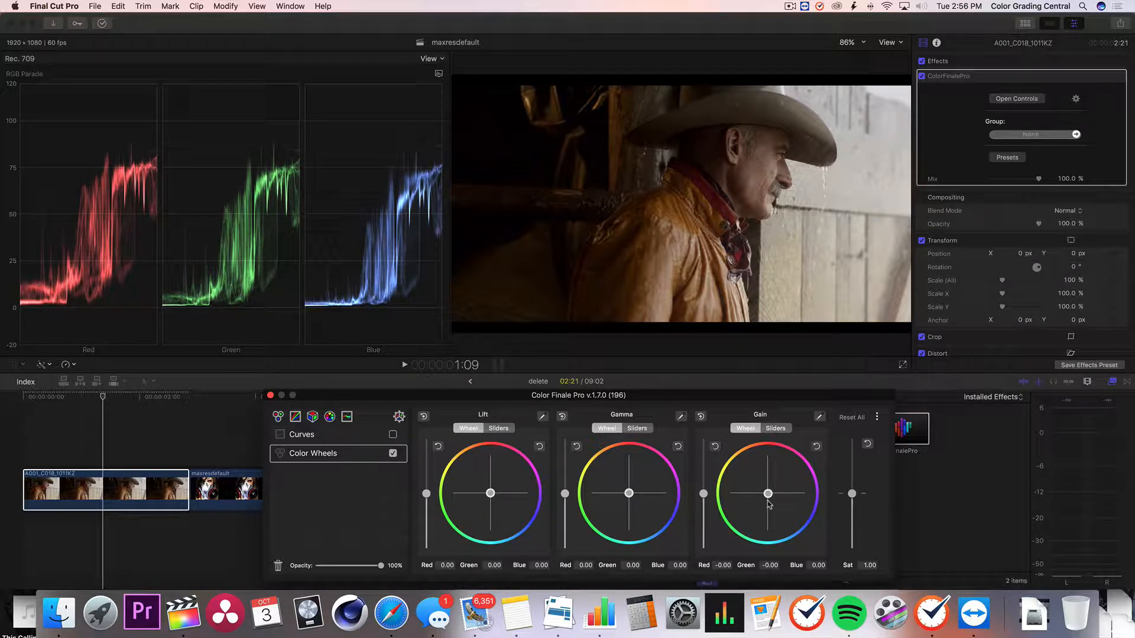
drag(769, 498, 771, 514)
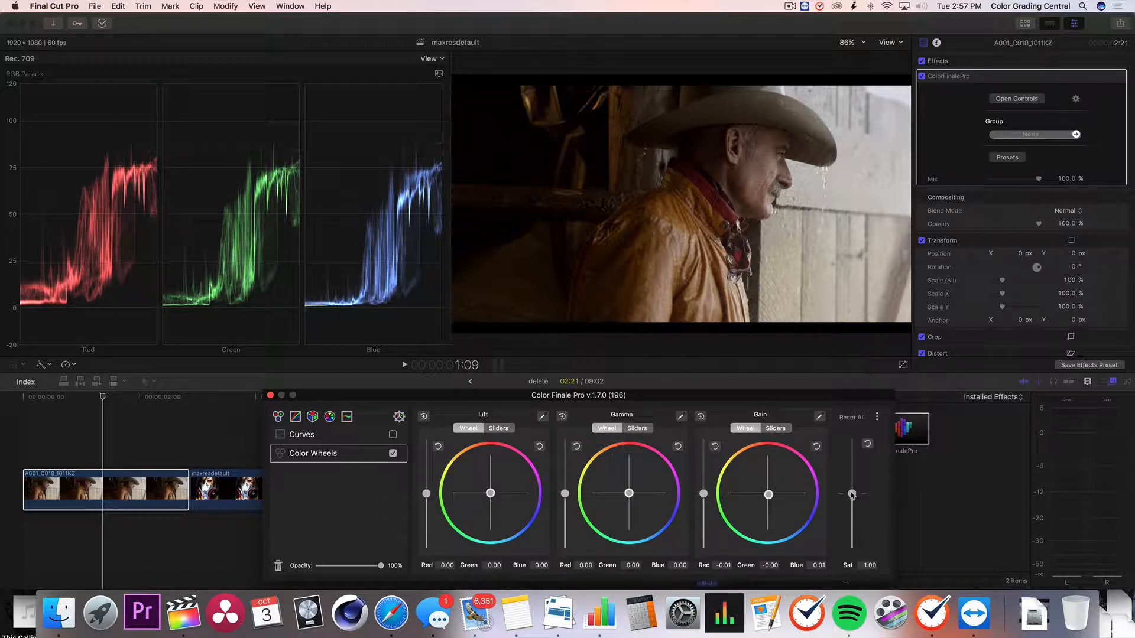
- Raise the Color Wheels saturation to 1.23
key(XF86MonBrightnessUp)
key(XF86MonBrightnessUp)
key(XF86MonBrightnessUp)
key(XF86MonBrightnessUp)
drag(852, 495, 853, 487)
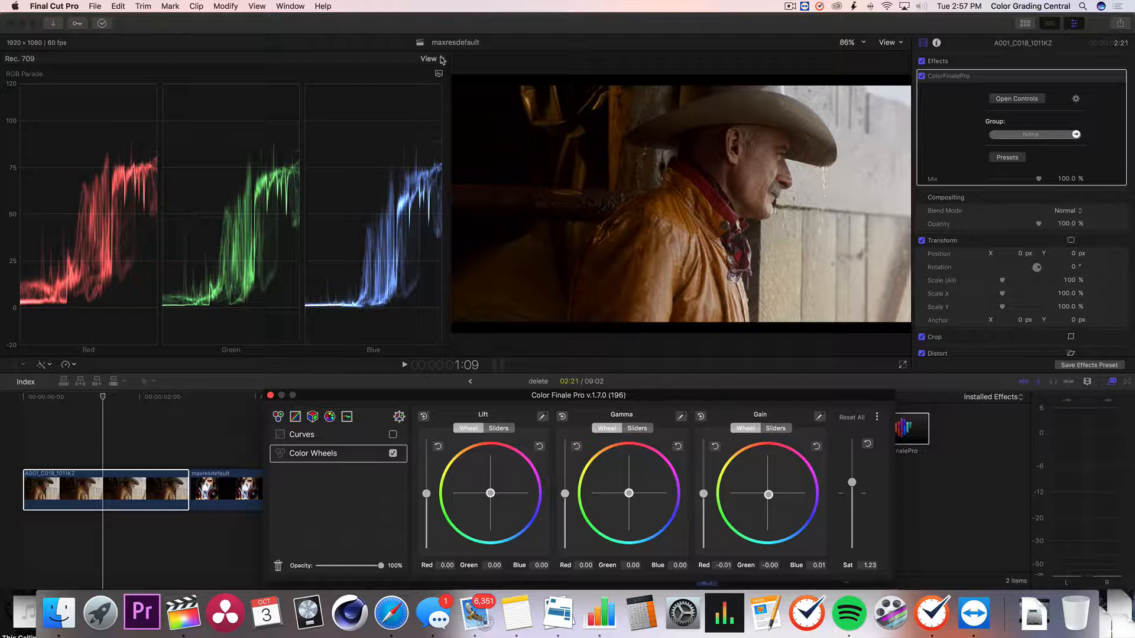
- Switch the waveform scope from RGB Parade to the Luma channel
click(440, 74)
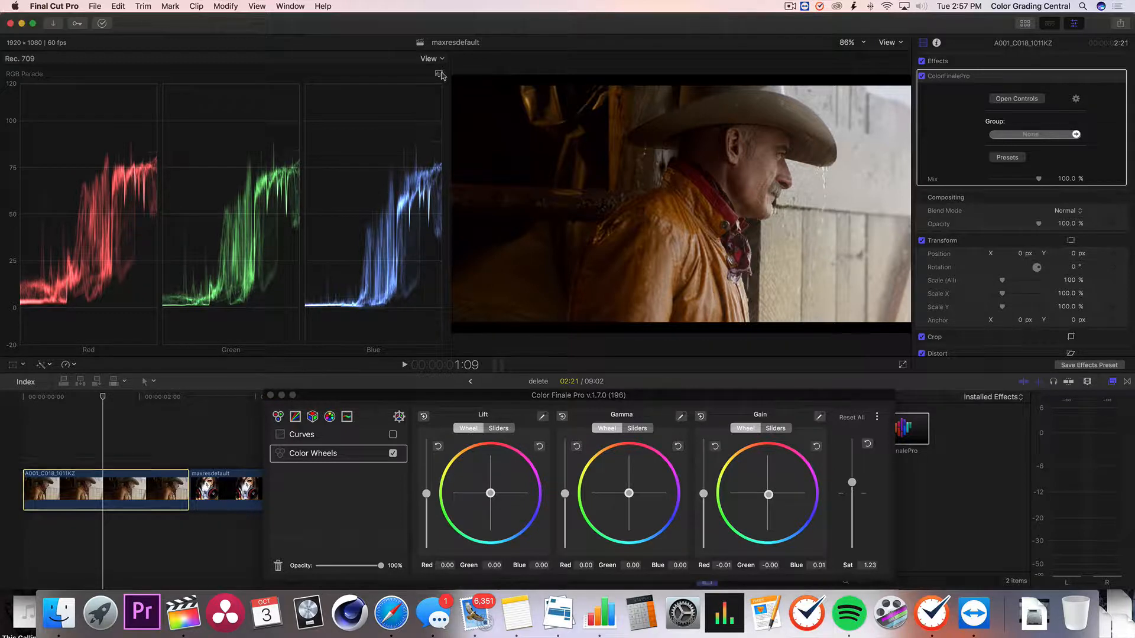
click(441, 74)
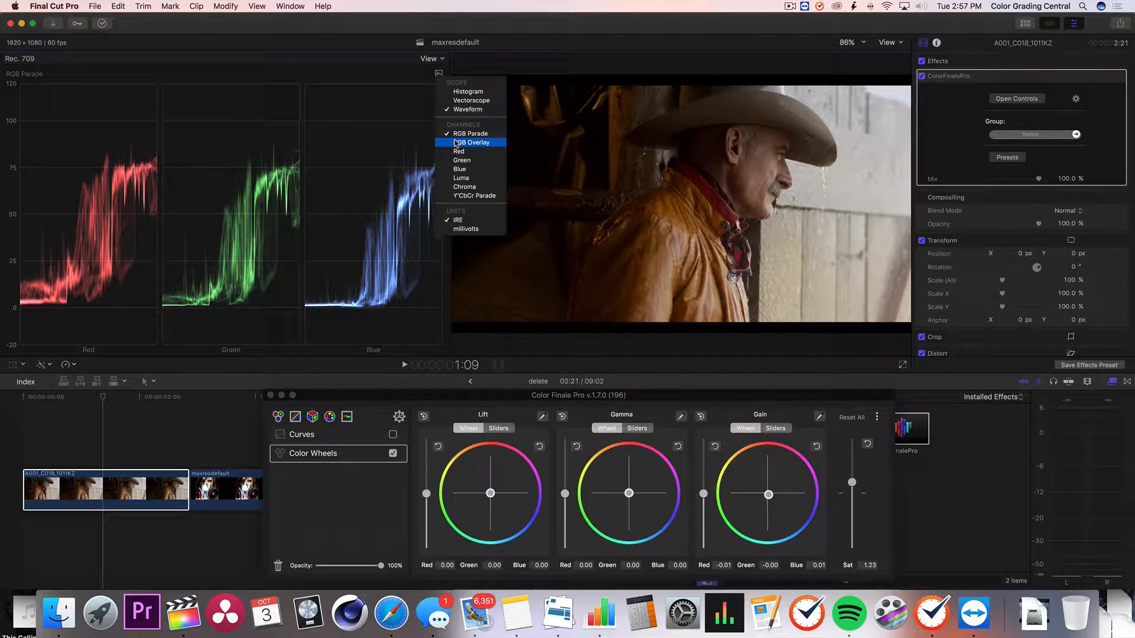
click(450, 178)
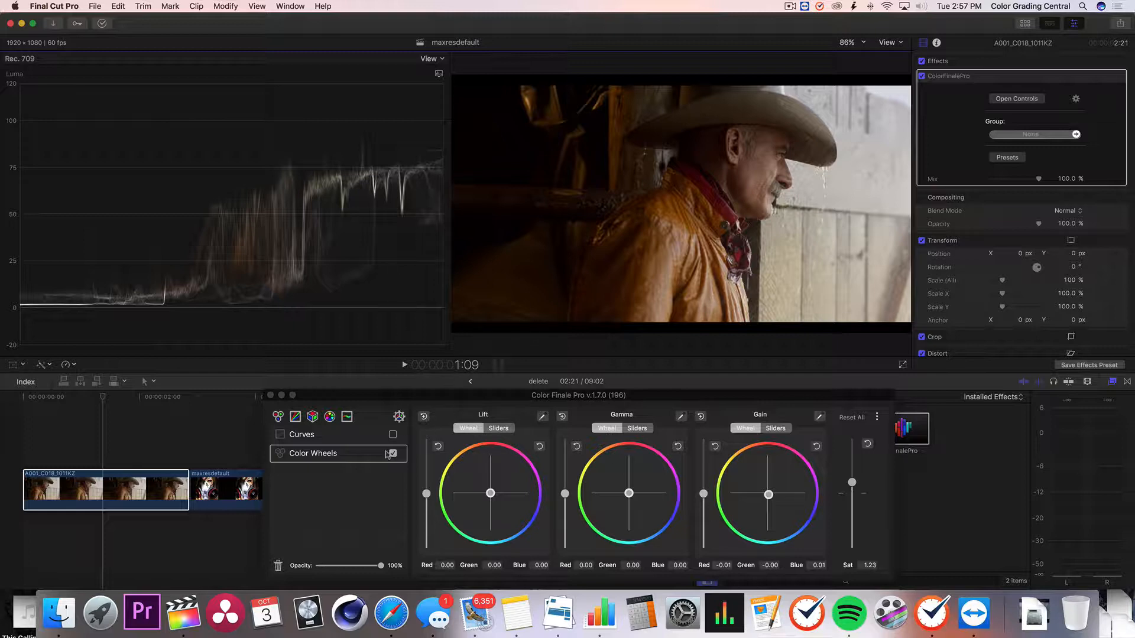
- Delete the disabled Curves layer, undoing the mistaken deletion of the Color Wheels layer
click(279, 566)
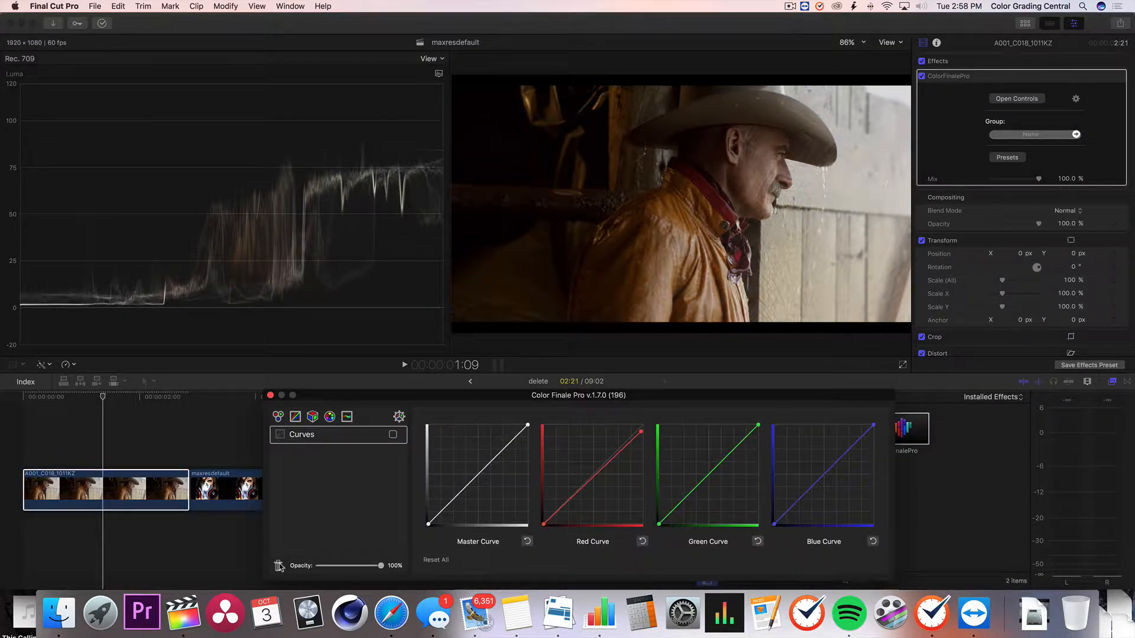
key(super+z)
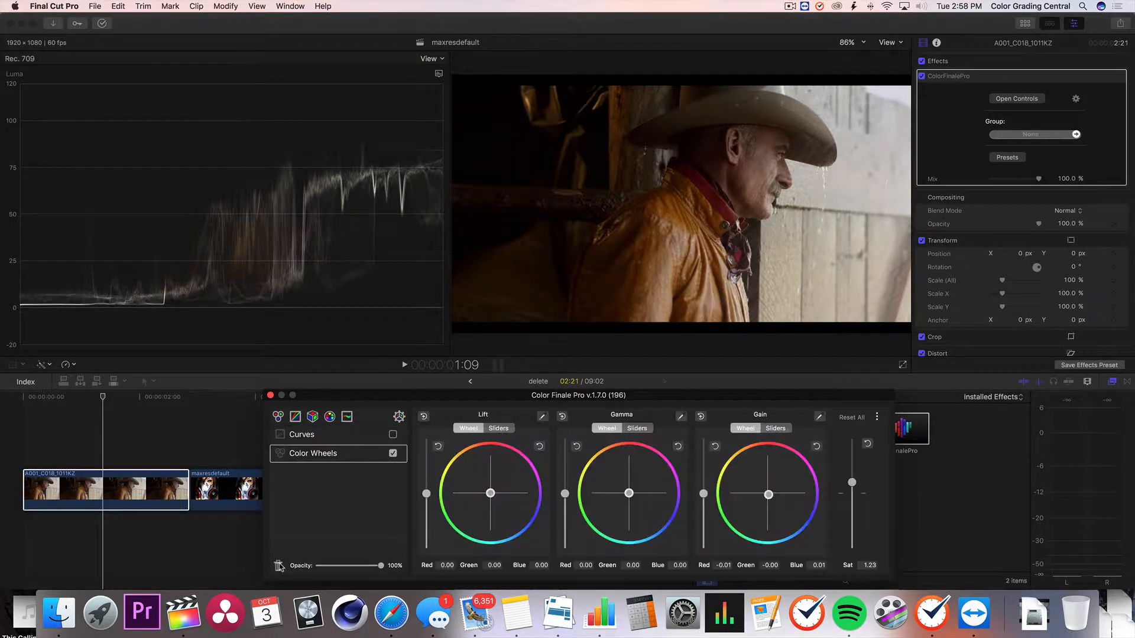
click(374, 439)
click(277, 567)
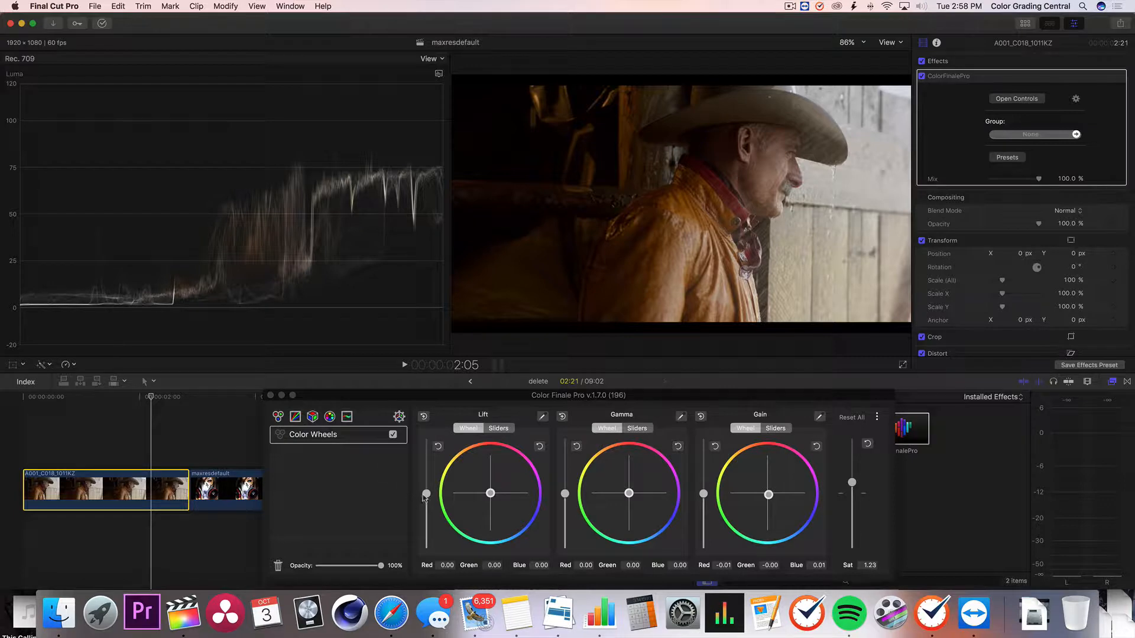
- Try Lift at 0.53 and Gain at about -0.50, and bring them back to about 0.02 and 0.04
drag(426, 494, 426, 467)
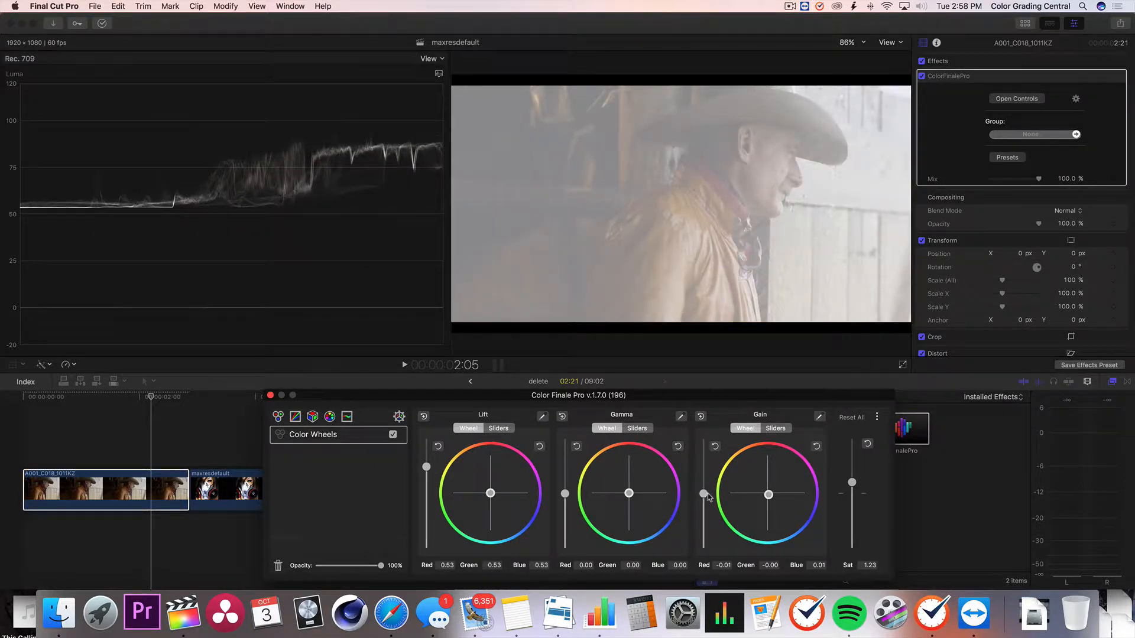
drag(703, 494, 705, 521)
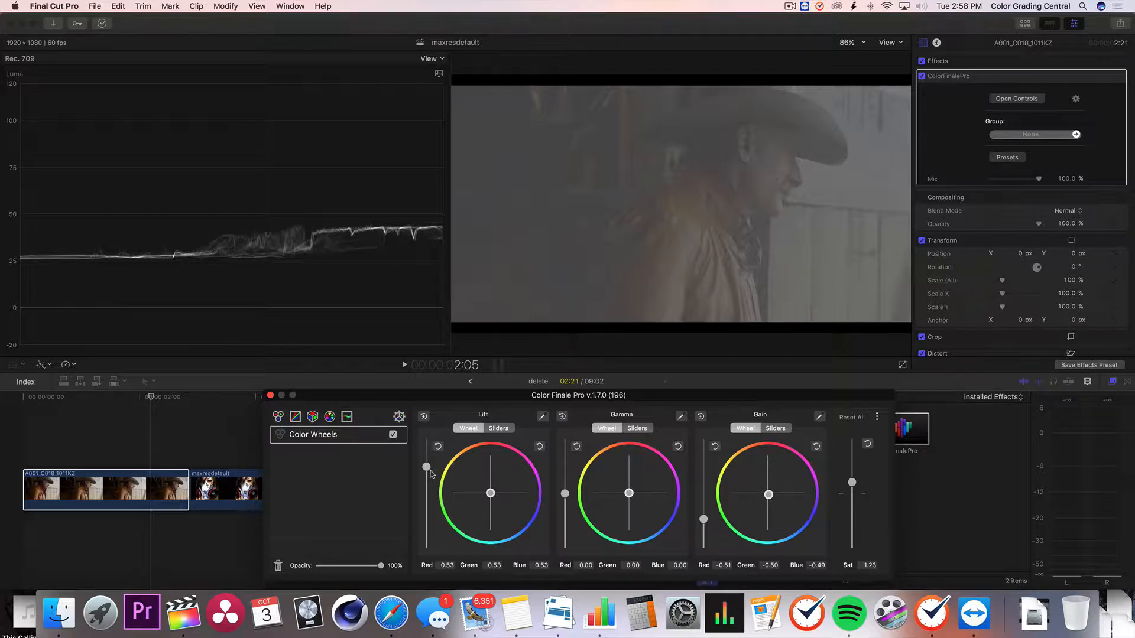
drag(426, 467, 423, 499)
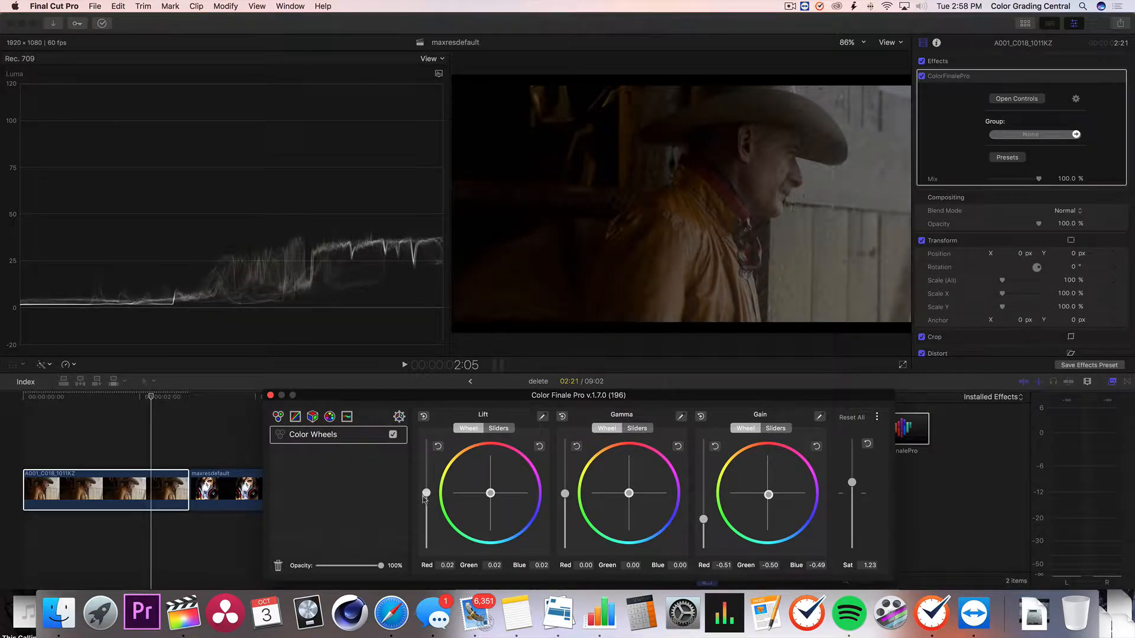
drag(703, 520, 705, 494)
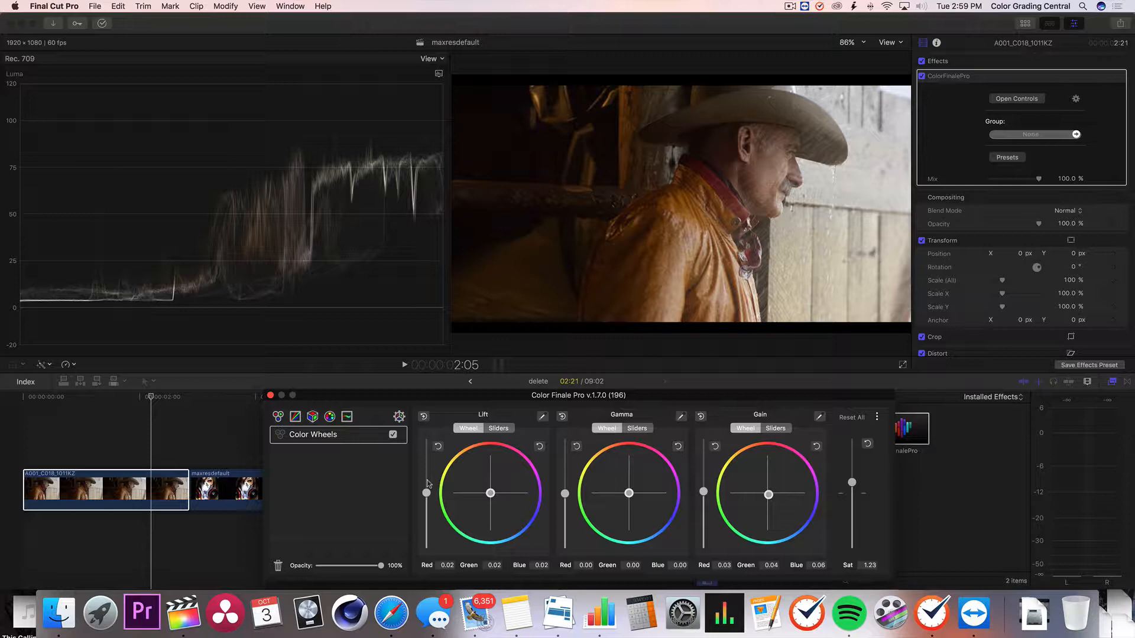
- Set the Color Wheels levels to Lift -0.02, Gamma 0.09, and Gain Red 0.01, Green 0.02, Blue 0.04
drag(426, 493, 426, 496)
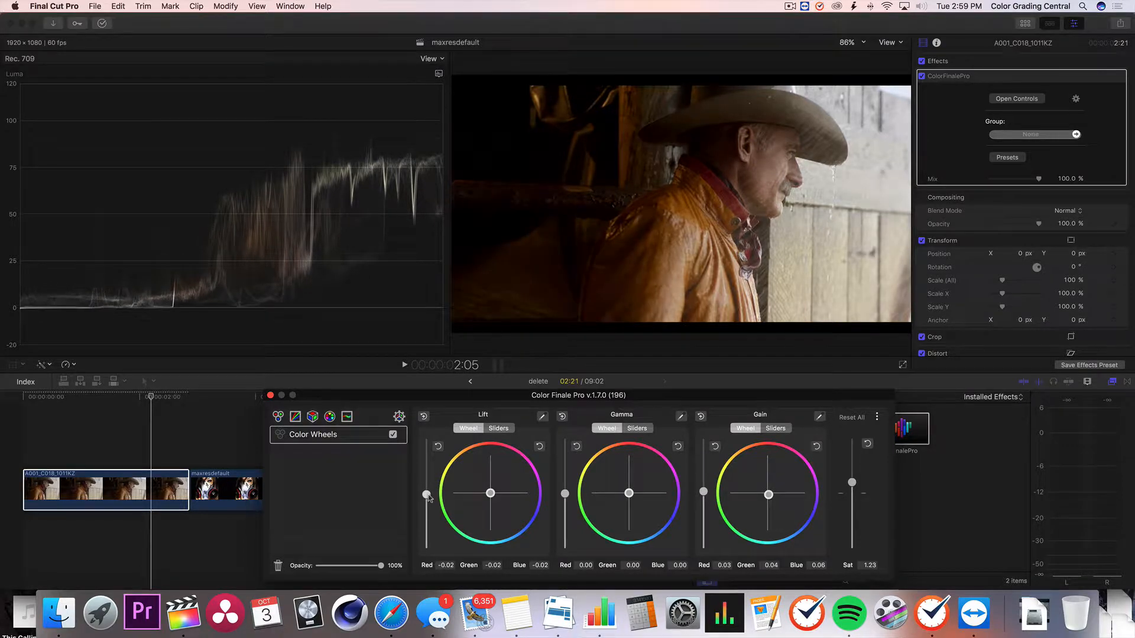
drag(565, 495, 565, 495)
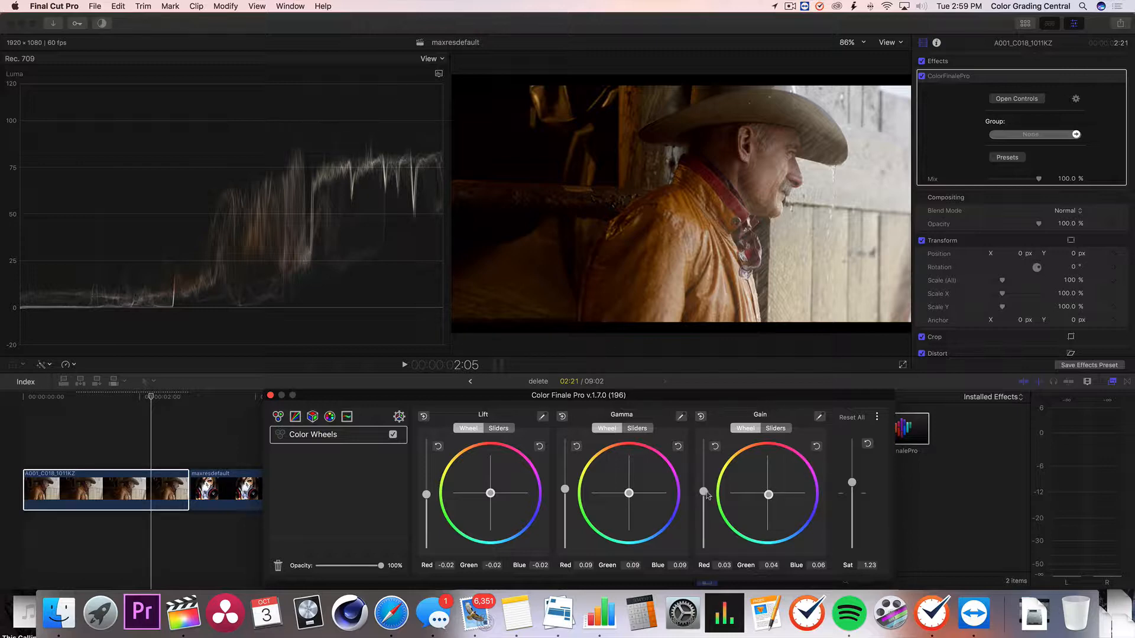
drag(703, 496, 702, 498)
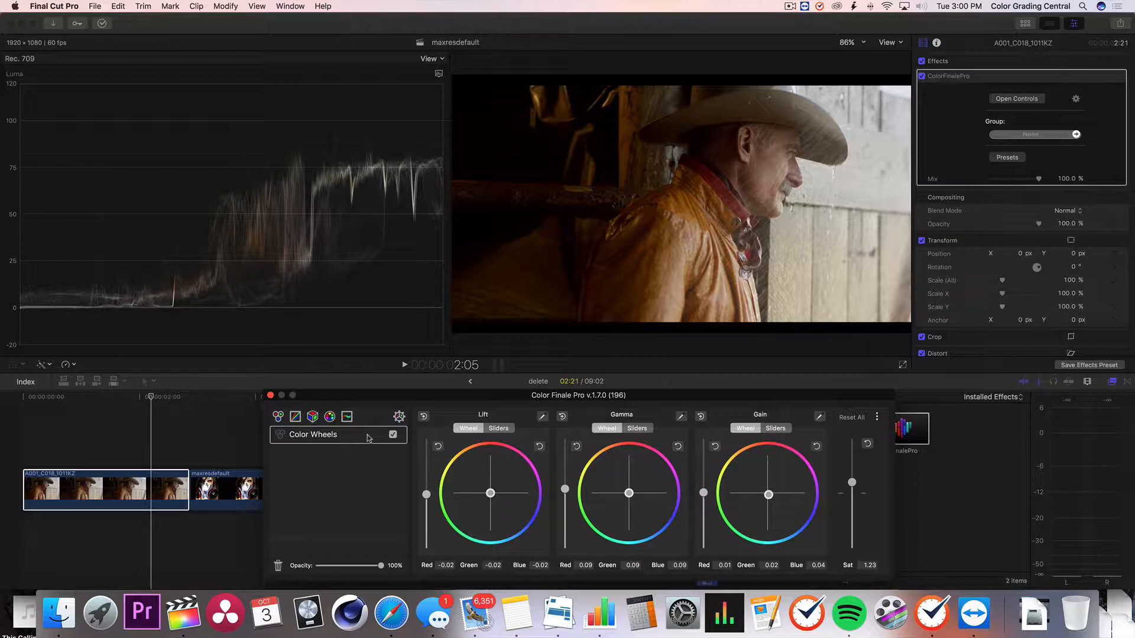
- Add a Curves layer and flatten its master curve by raising the black point and lowering the white point
click(295, 417)
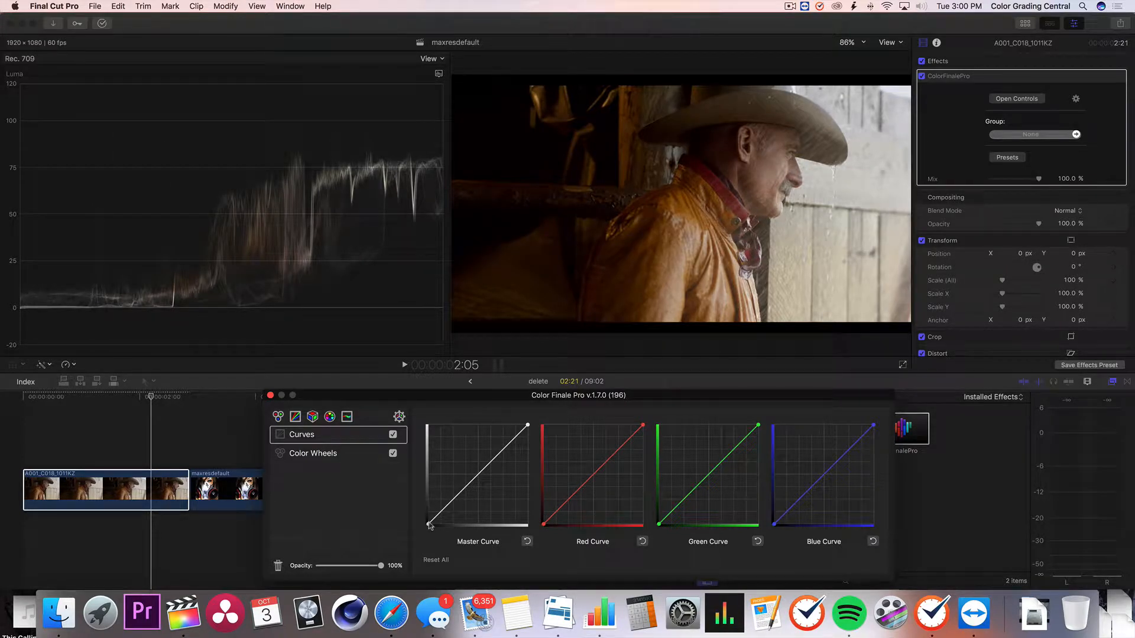
drag(430, 526, 428, 509)
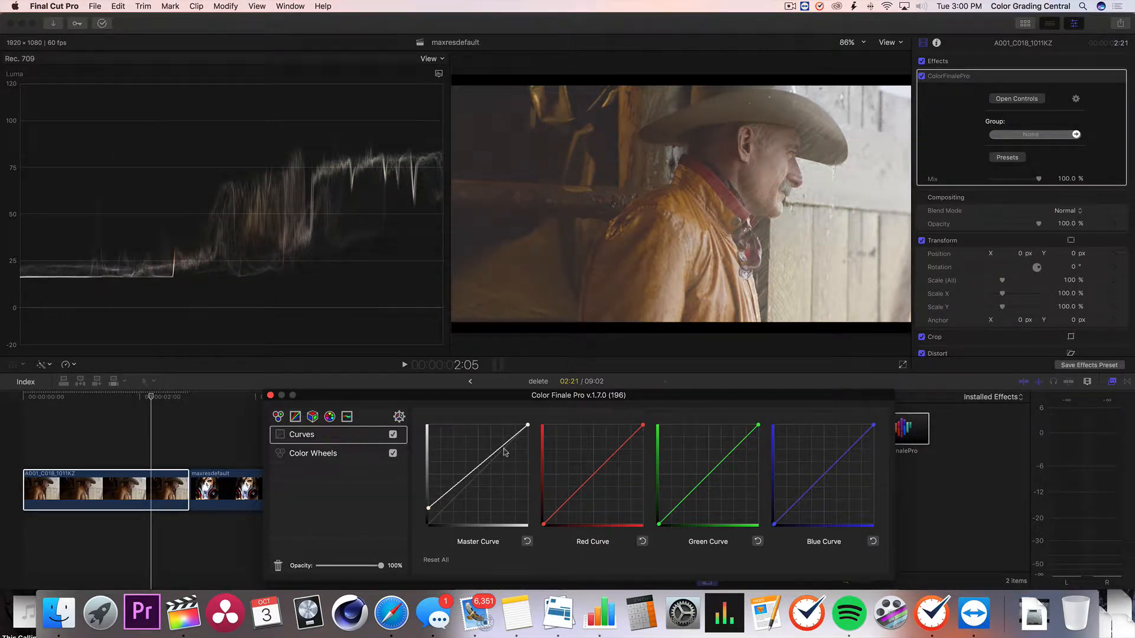
drag(527, 426, 525, 451)
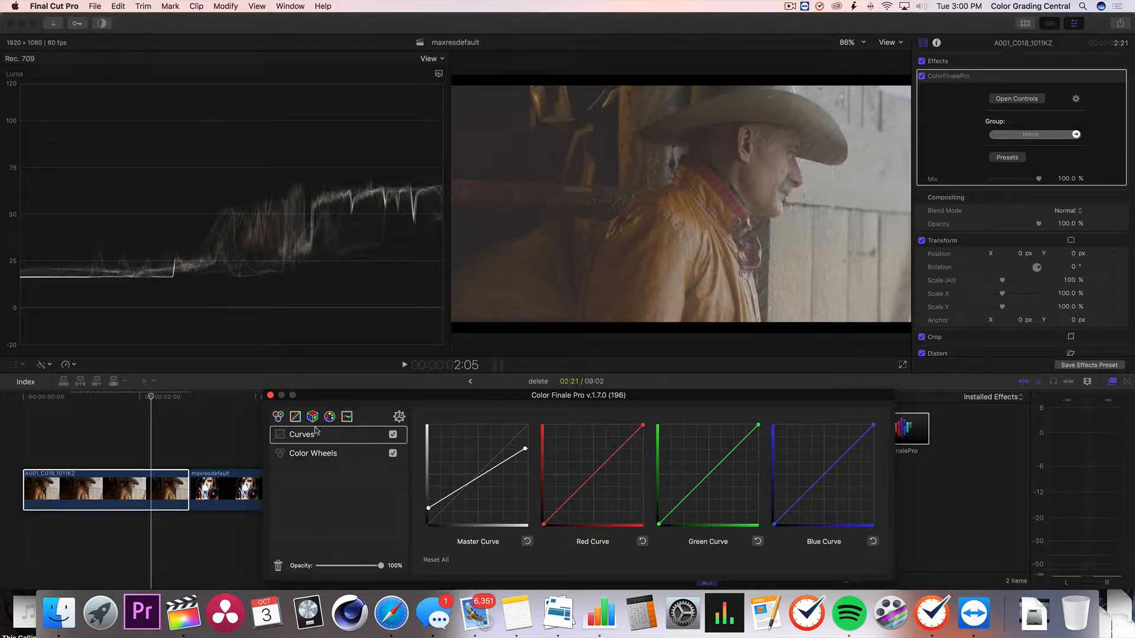
- Add a second Curves layer and slide its master curve's black point inward along the base to deepen the shadows
click(295, 417)
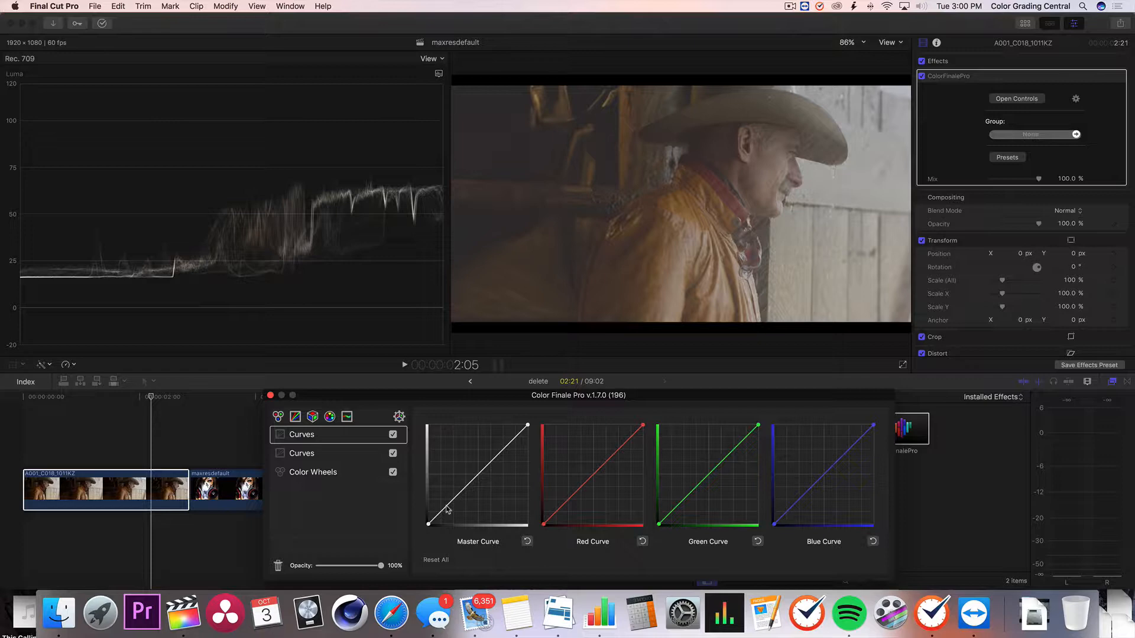
click(329, 472)
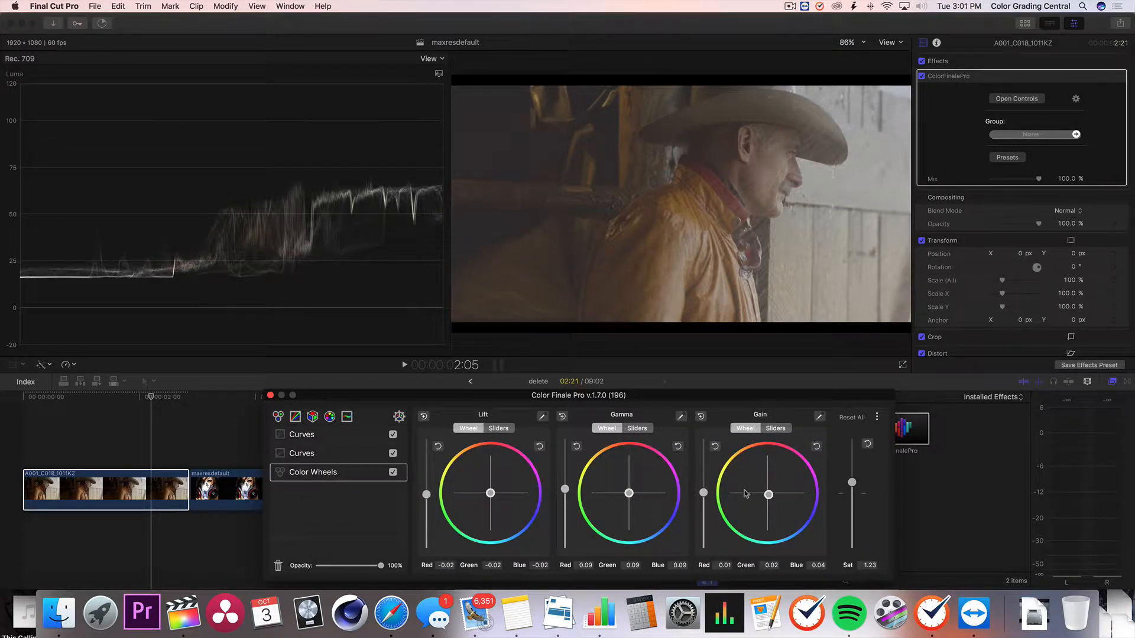
click(319, 439)
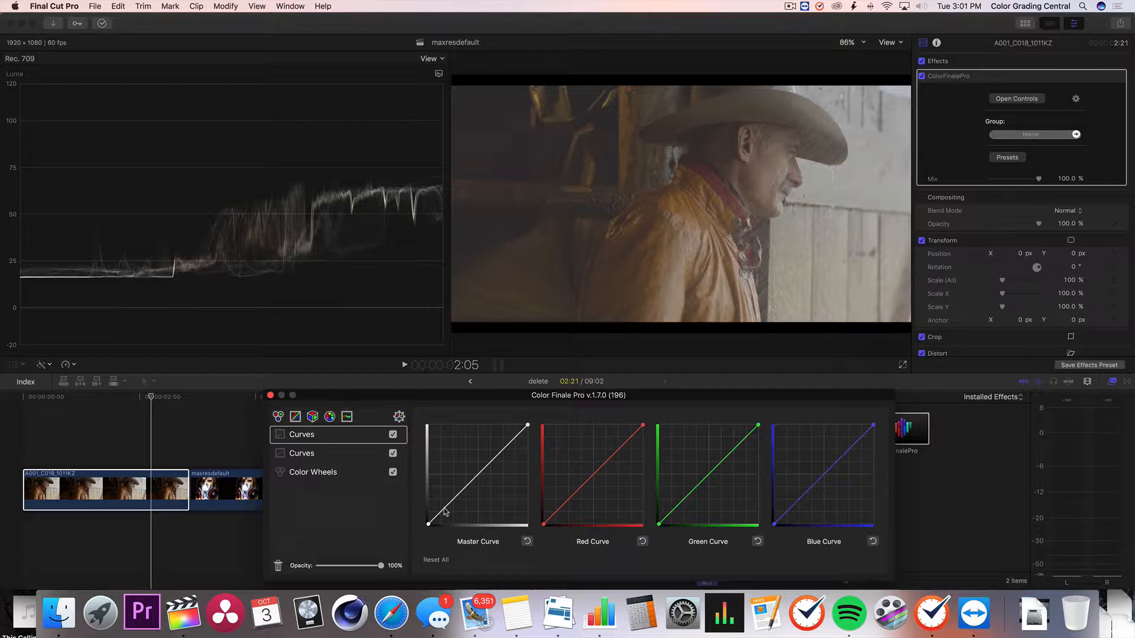
drag(445, 511, 445, 513)
double_click(444, 511)
drag(429, 525, 445, 532)
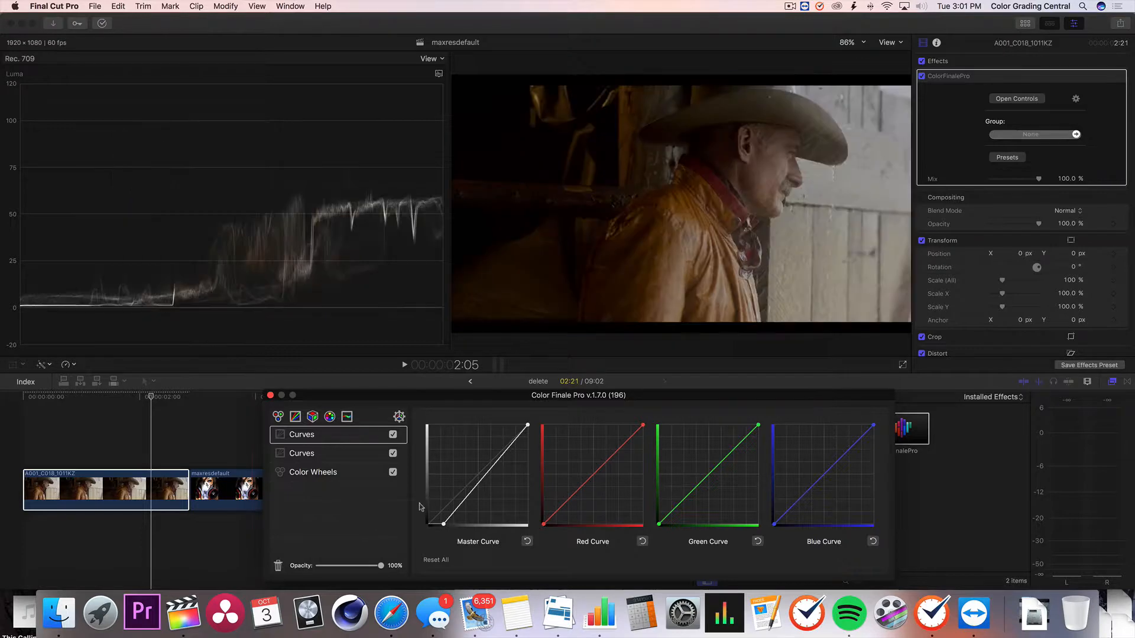
drag(441, 524, 440, 526)
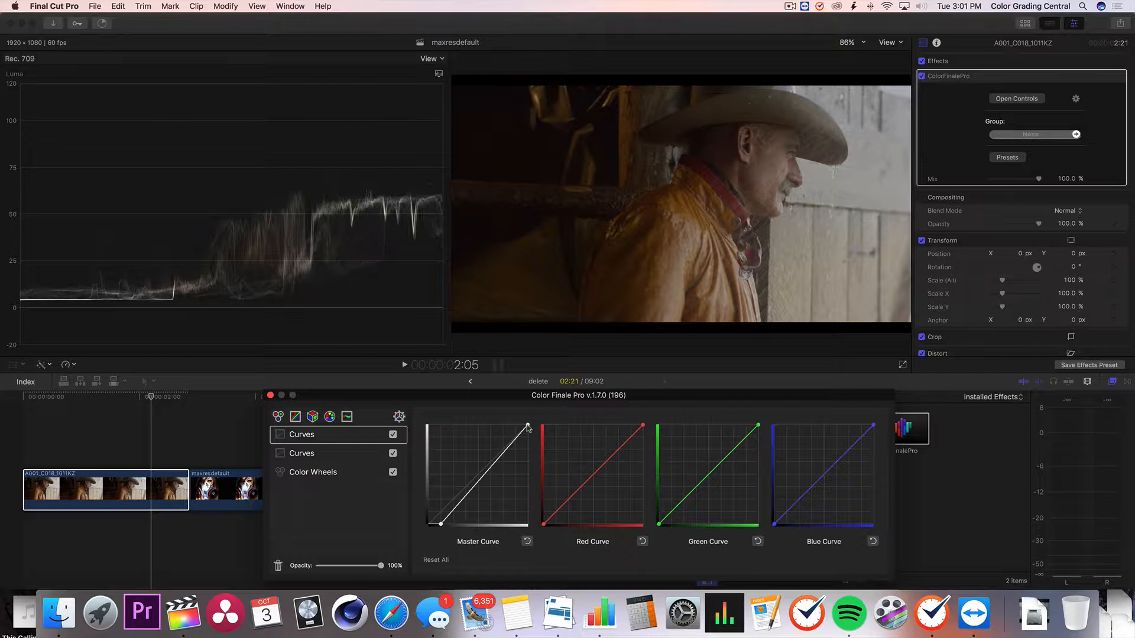
- Slide the second Curves layer's master white point inward to brighten the highlights, and add a slightly lowered shadow control point
drag(528, 427, 519, 426)
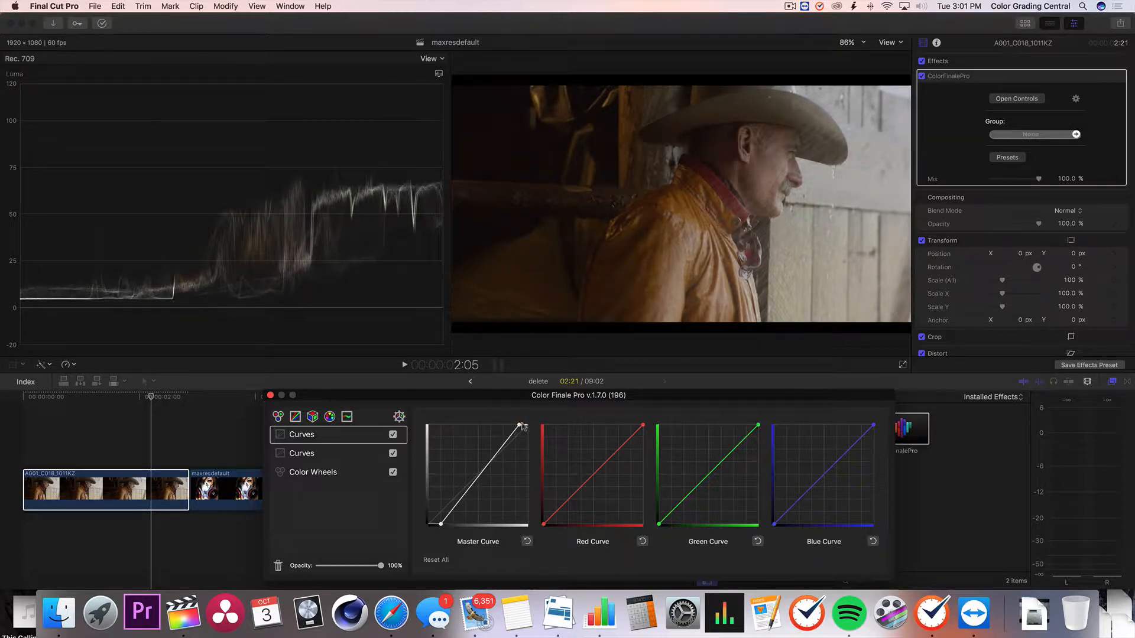
drag(519, 426, 505, 425)
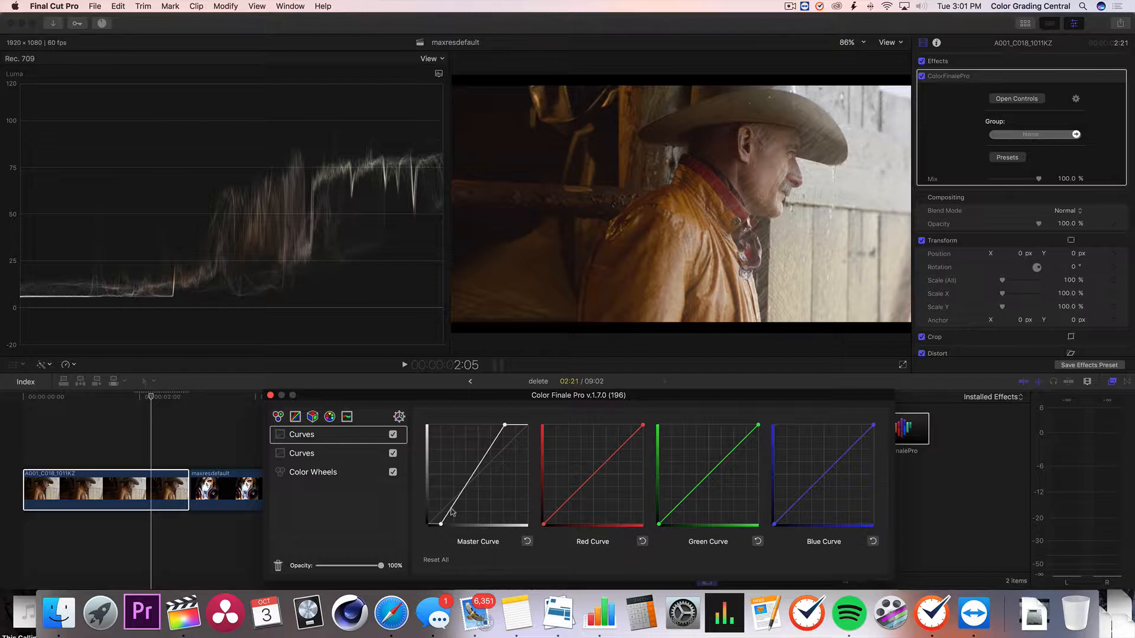
click(452, 511)
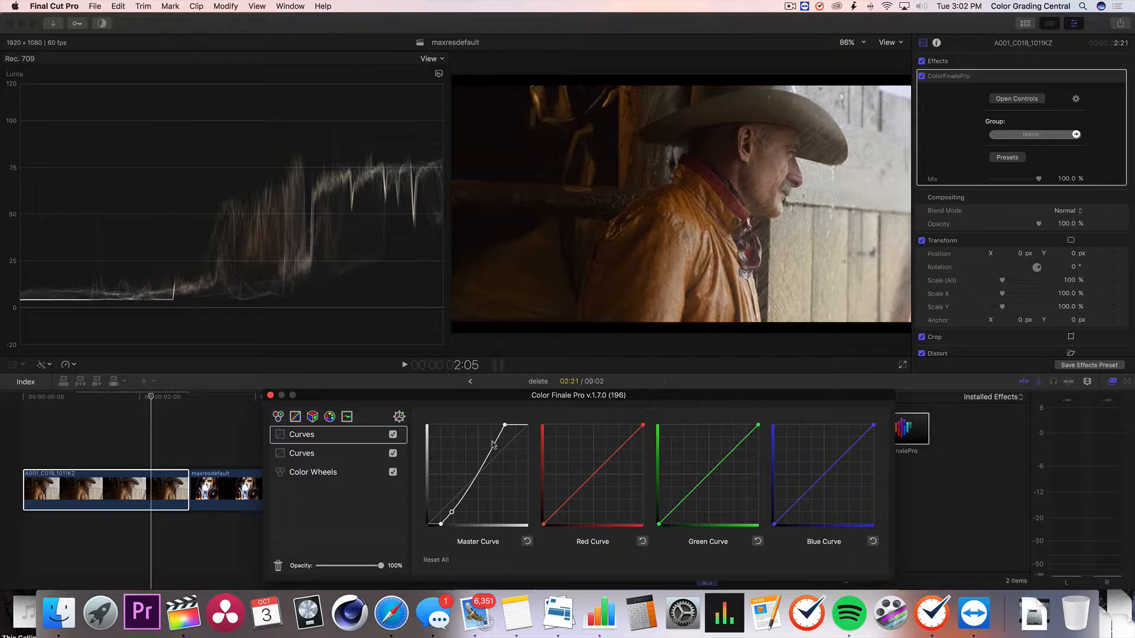
- Add a raised highlight point and a slightly lowered midtone point to the master curve, and lower its shadow point a little
drag(496, 442, 495, 440)
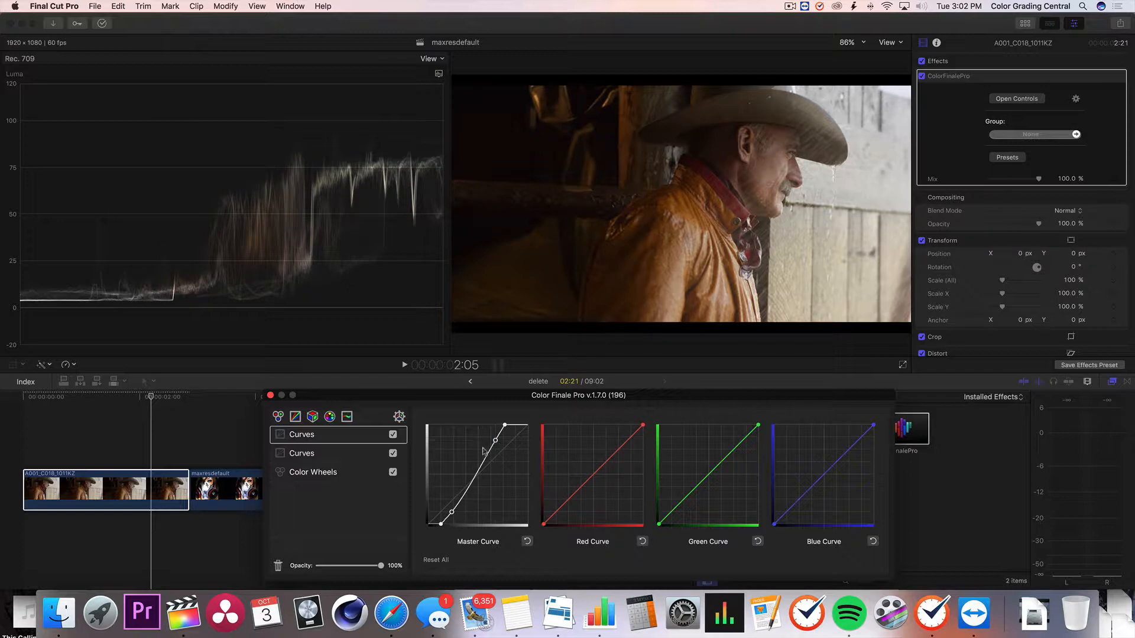
click(473, 477)
mouse_move(475, 479)
mouse_down()
mouse_move(480, 460)
mouse_move(480, 474)
mouse_up()
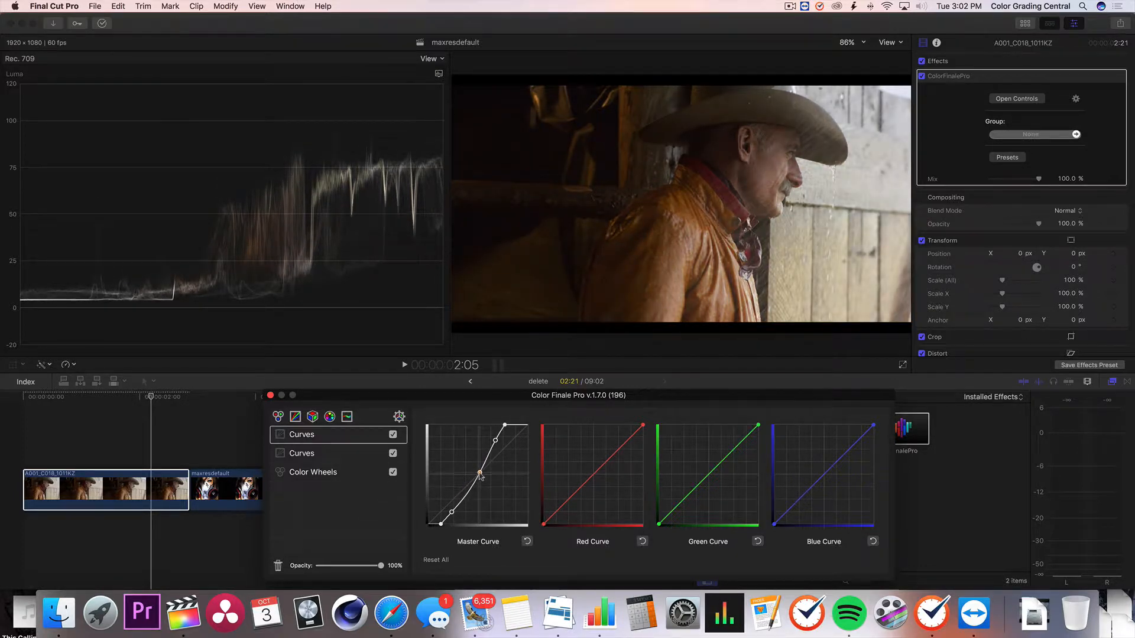
drag(452, 512, 454, 515)
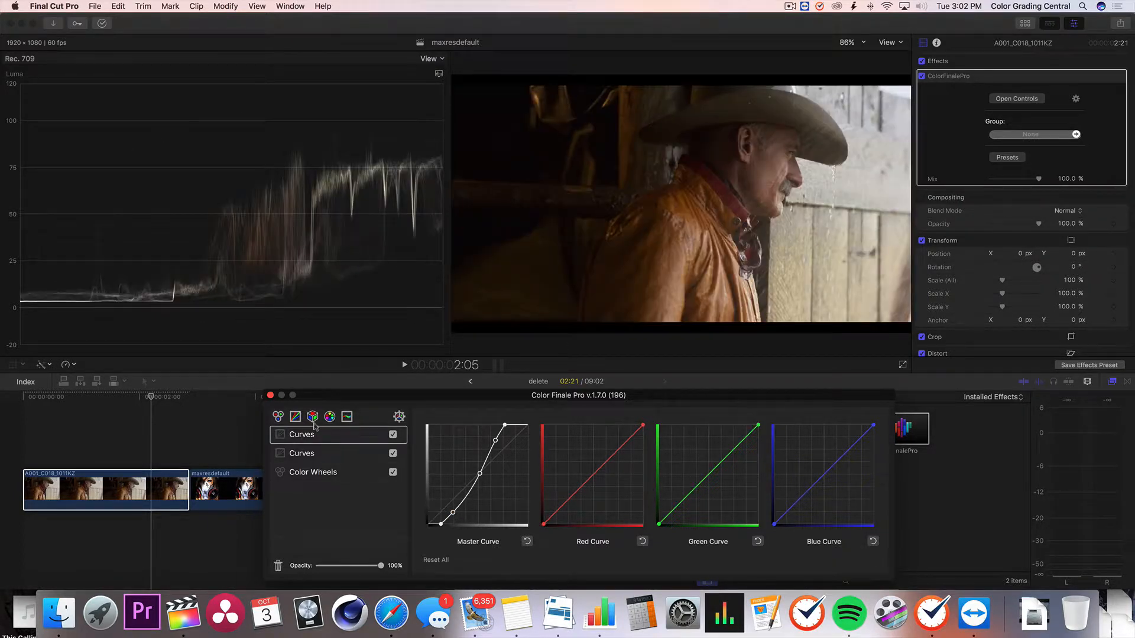
- Add a Color Wheels layer above the curves and set its saturation to 1.32, monitoring the colors with the Vectorscope
click(277, 417)
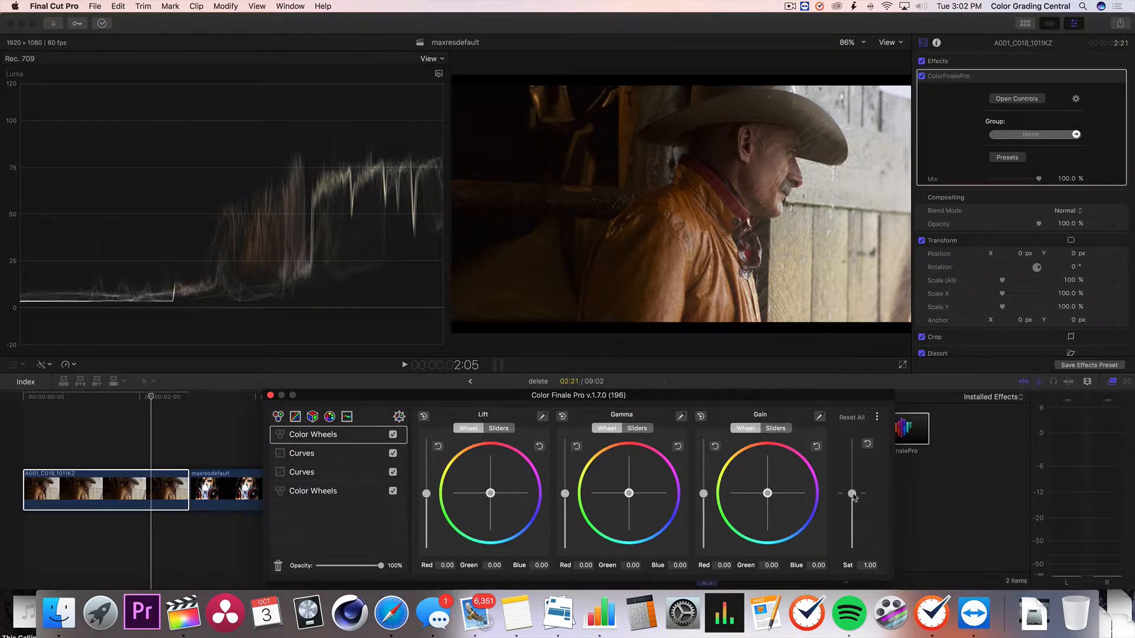
drag(853, 496, 853, 482)
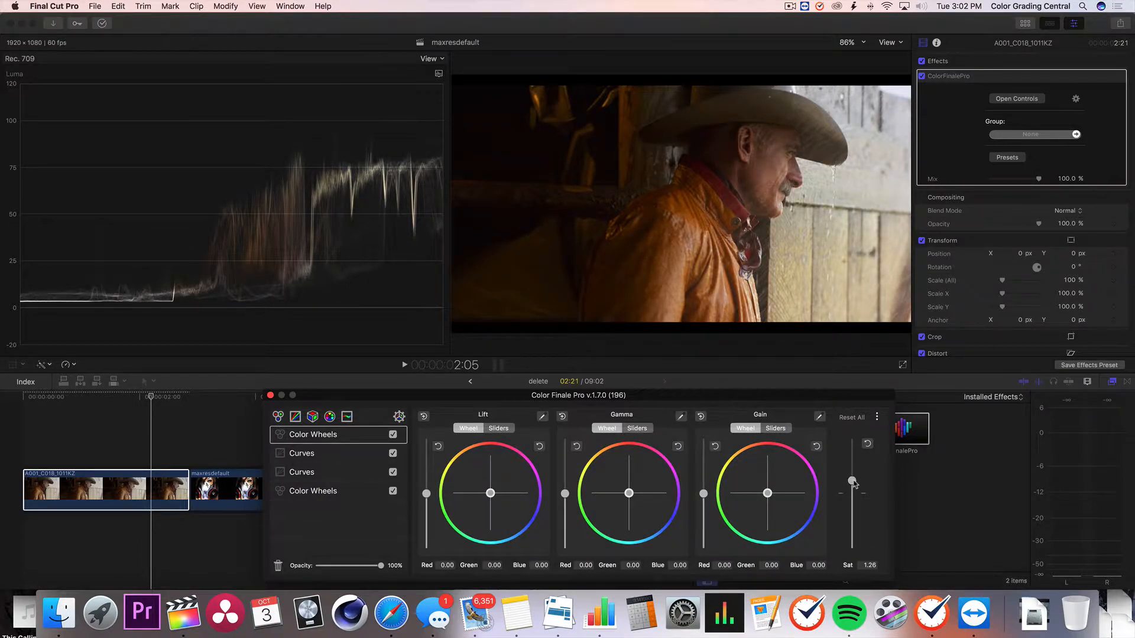
click(438, 73)
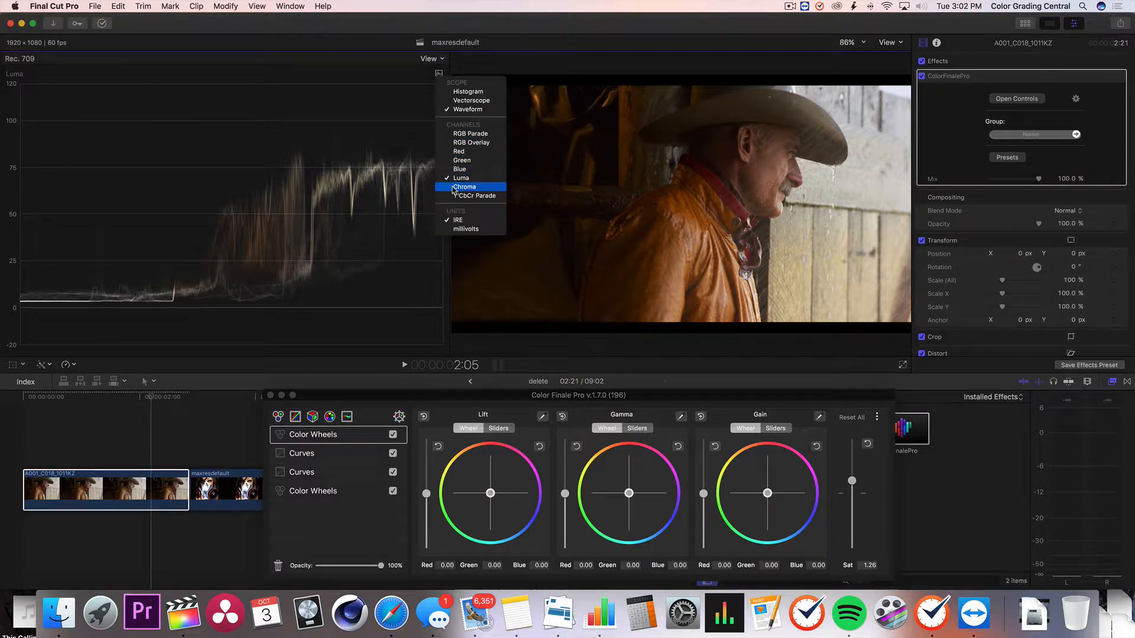
click(472, 101)
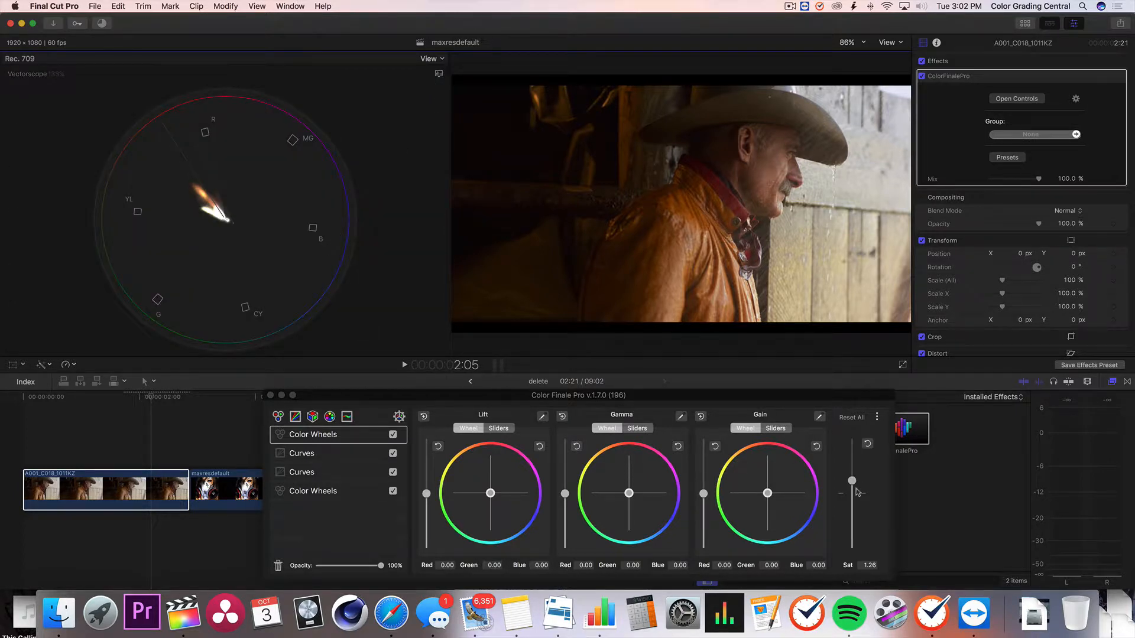
mouse_move(853, 480)
mouse_down()
mouse_move(852, 466)
mouse_move(855, 478)
mouse_up()
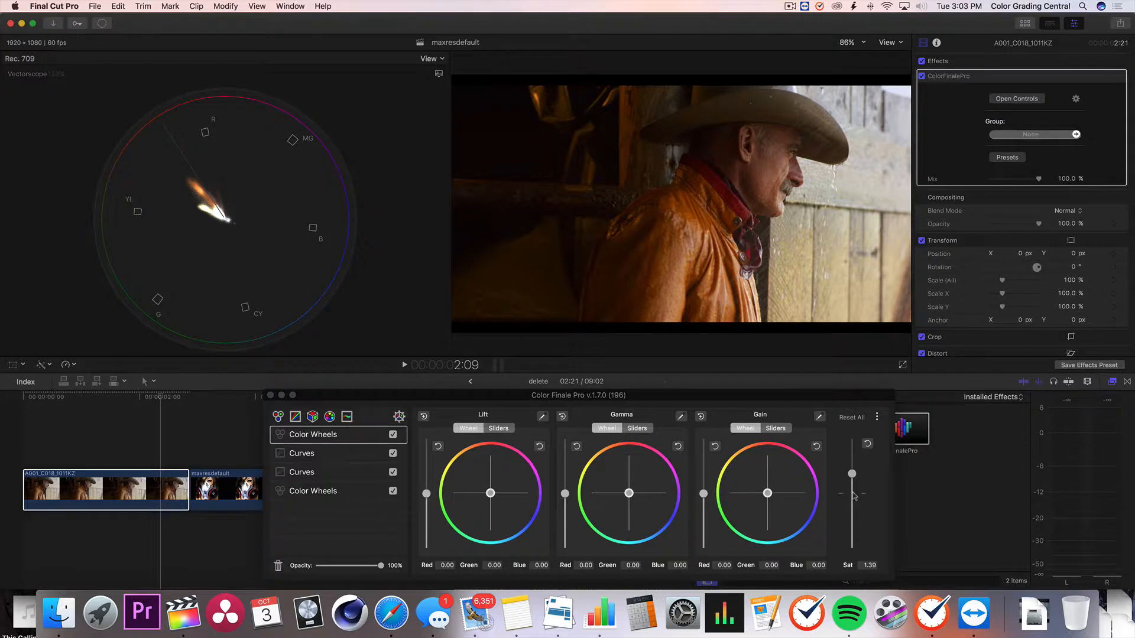
drag(855, 477, 857, 483)
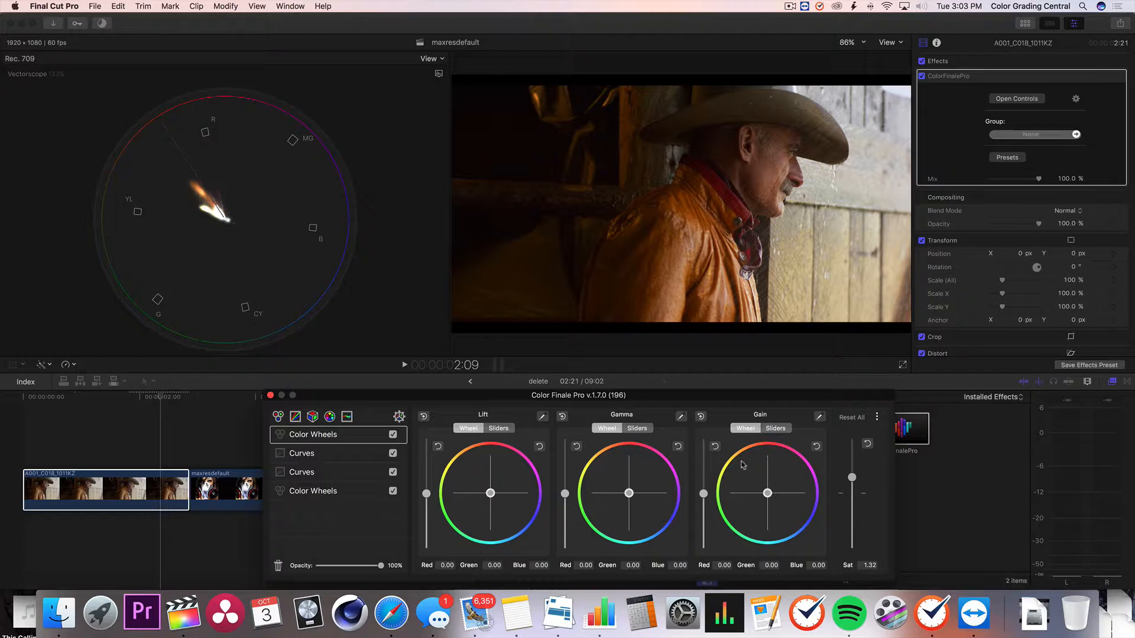
- Add a 6 Vectors layer with the red saturation reduced to -0.453, and stack a new Curves layer above it
click(161, 456)
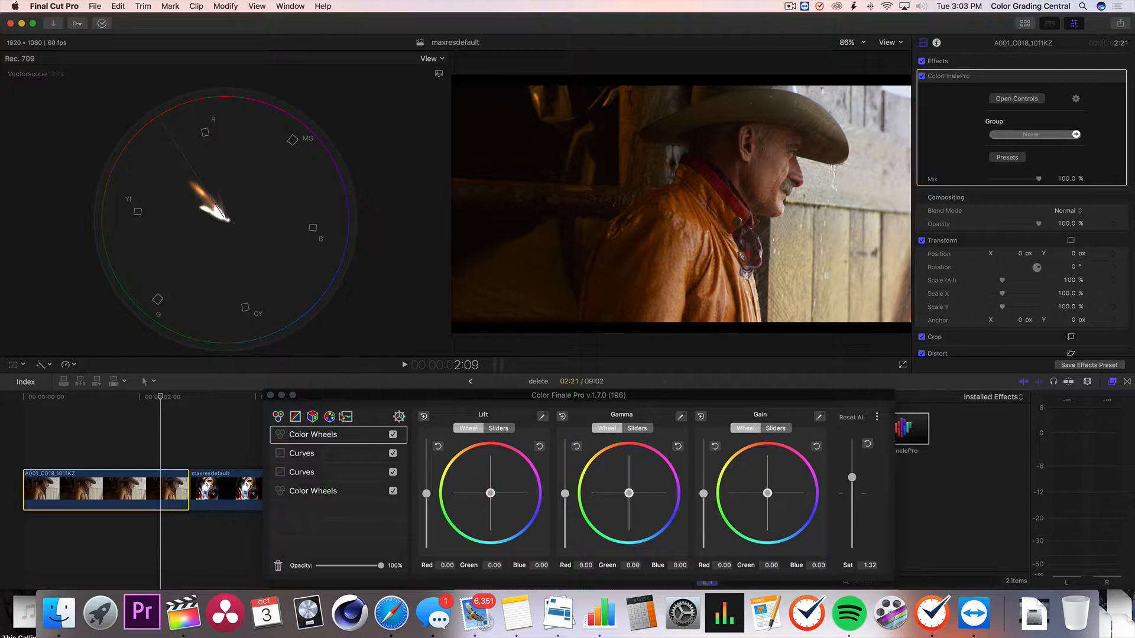
click(330, 418)
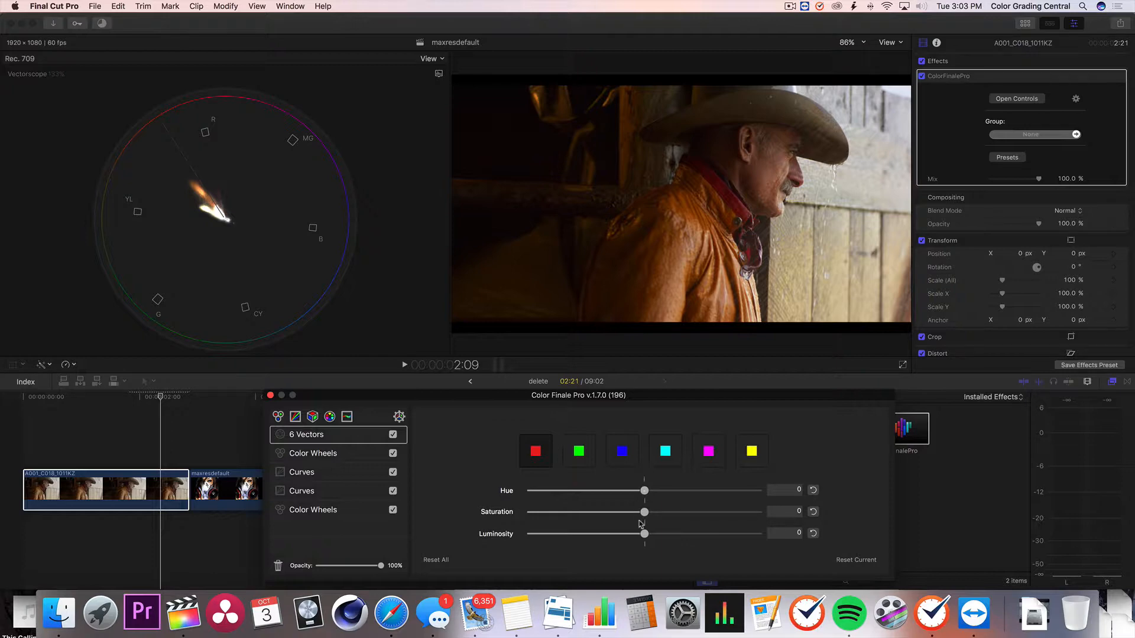
drag(644, 516, 593, 516)
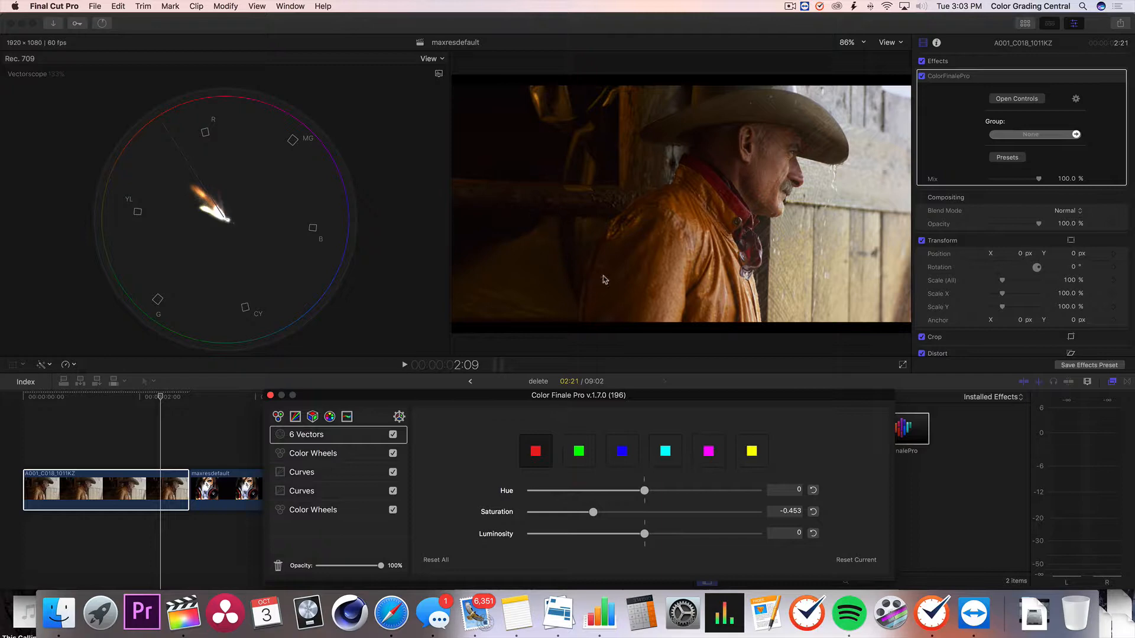
click(391, 433)
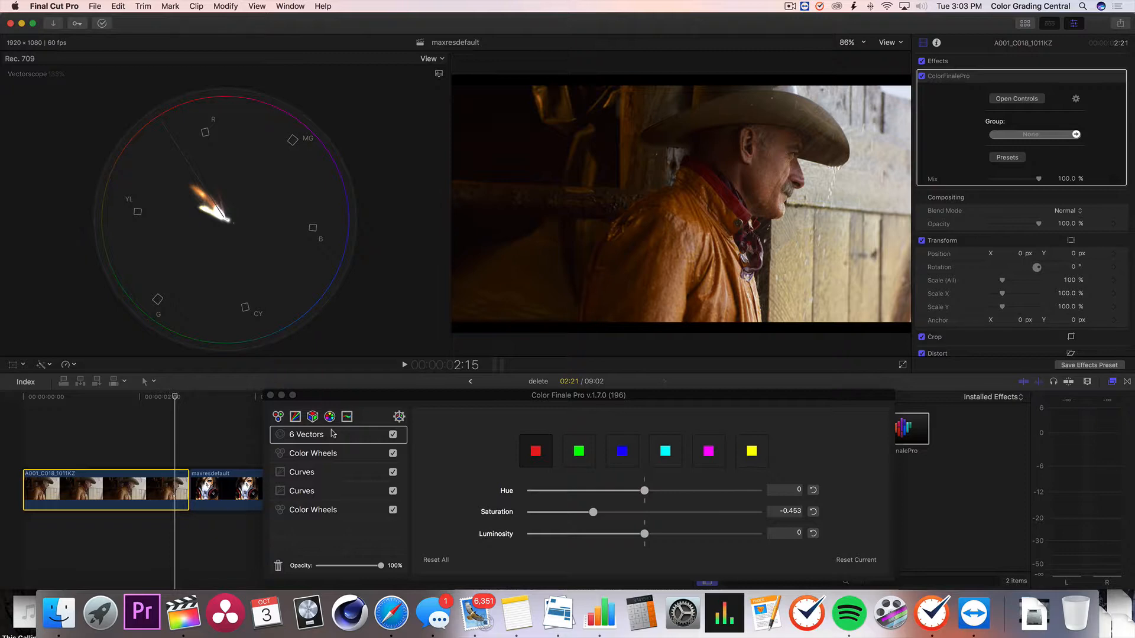
click(295, 416)
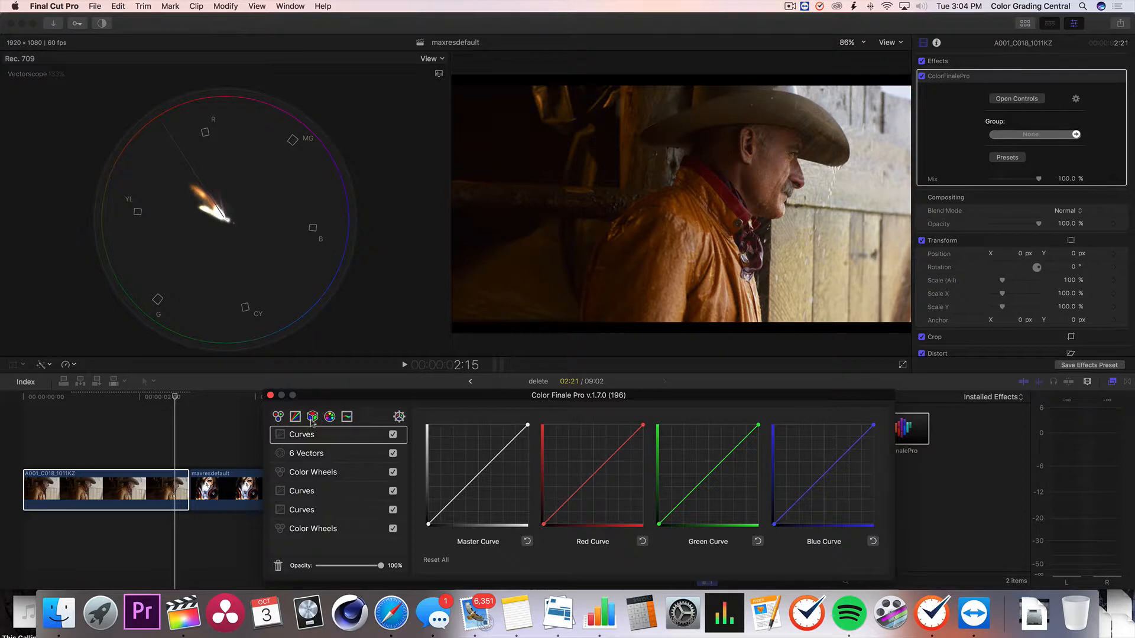
- Try a Color Wheels layer at 83% opacity with Lift -0.07, 0.01, 0.07, Gamma 0.02, 0.01, -0.03, and Gain -0.04, 0.02, 0.01
click(277, 417)
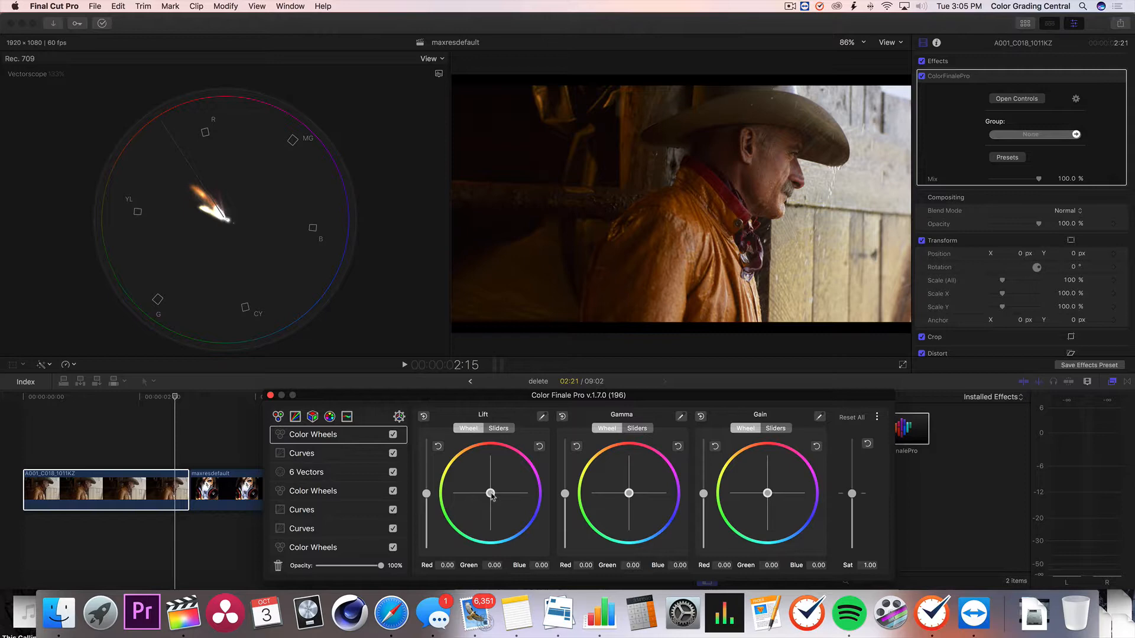
drag(491, 496, 519, 522)
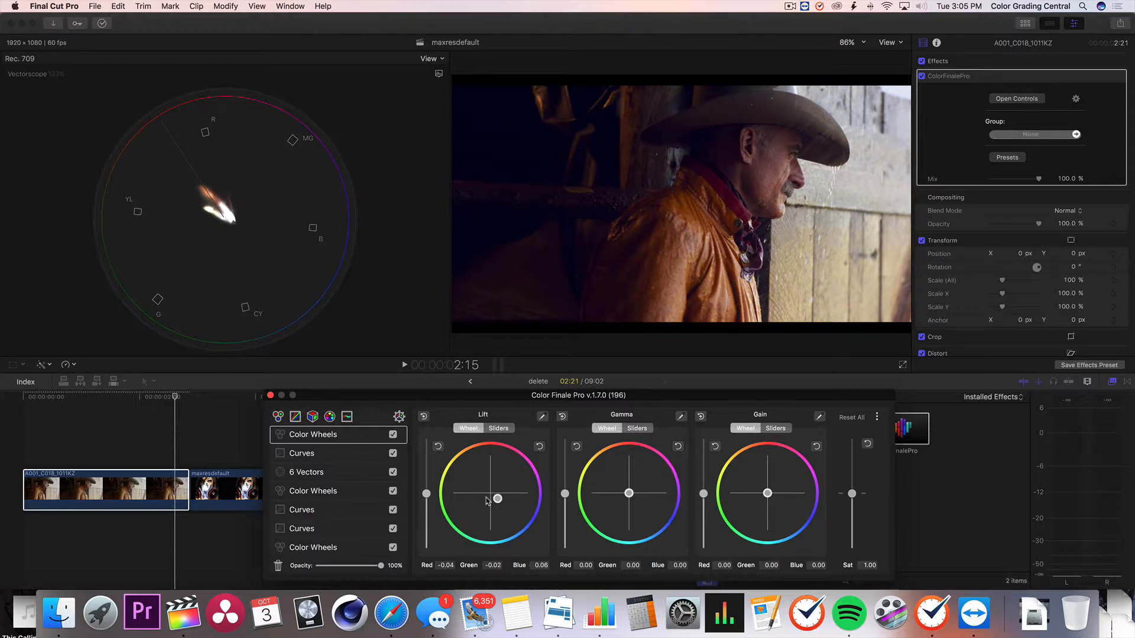
drag(493, 501, 496, 516)
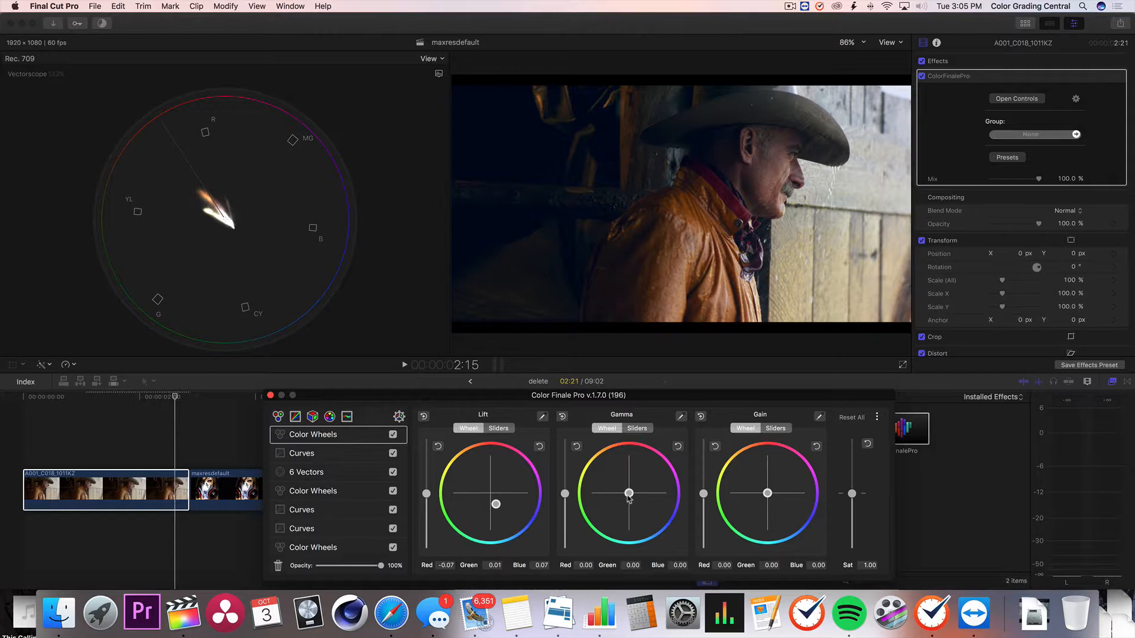
drag(629, 496, 616, 485)
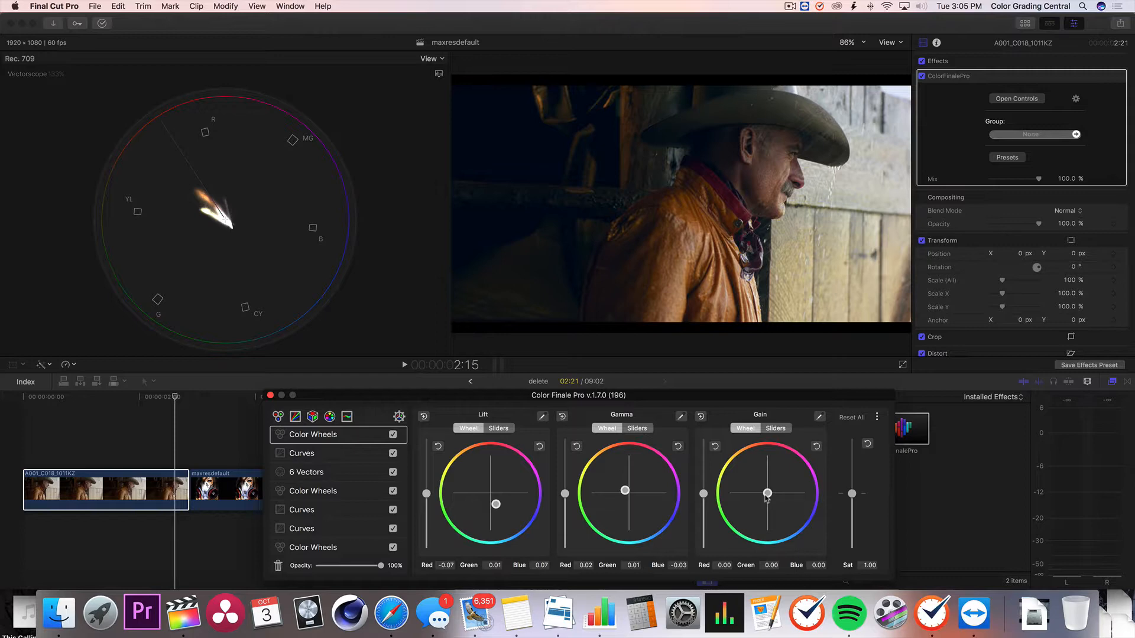
mouse_move(766, 499)
mouse_down()
mouse_move(763, 526)
mouse_move(765, 511)
mouse_up()
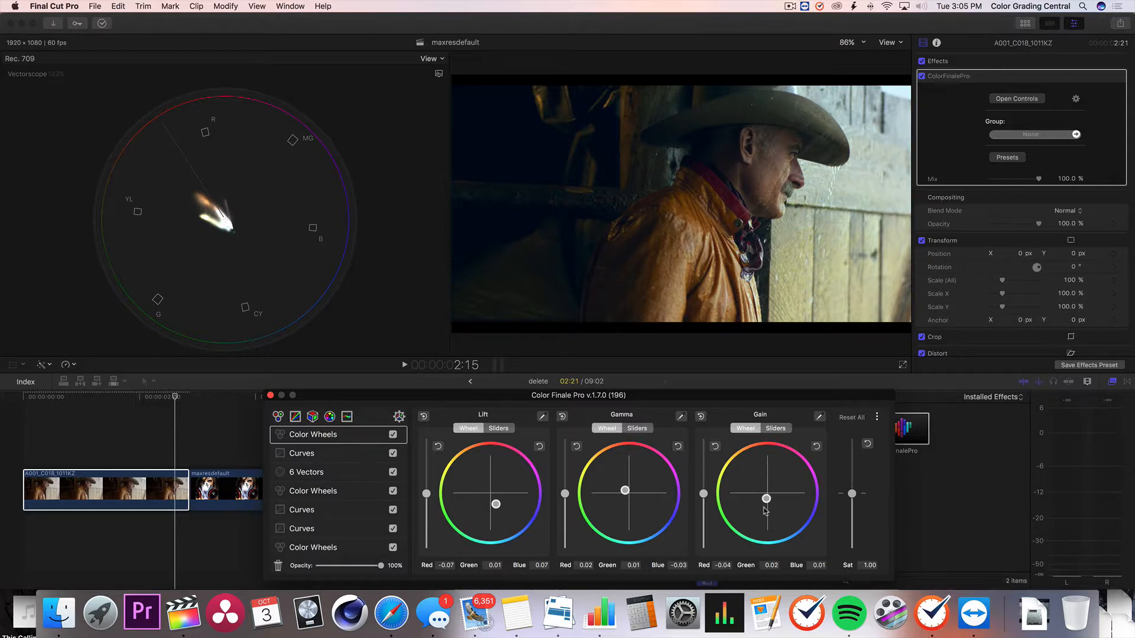
drag(376, 567, 370, 566)
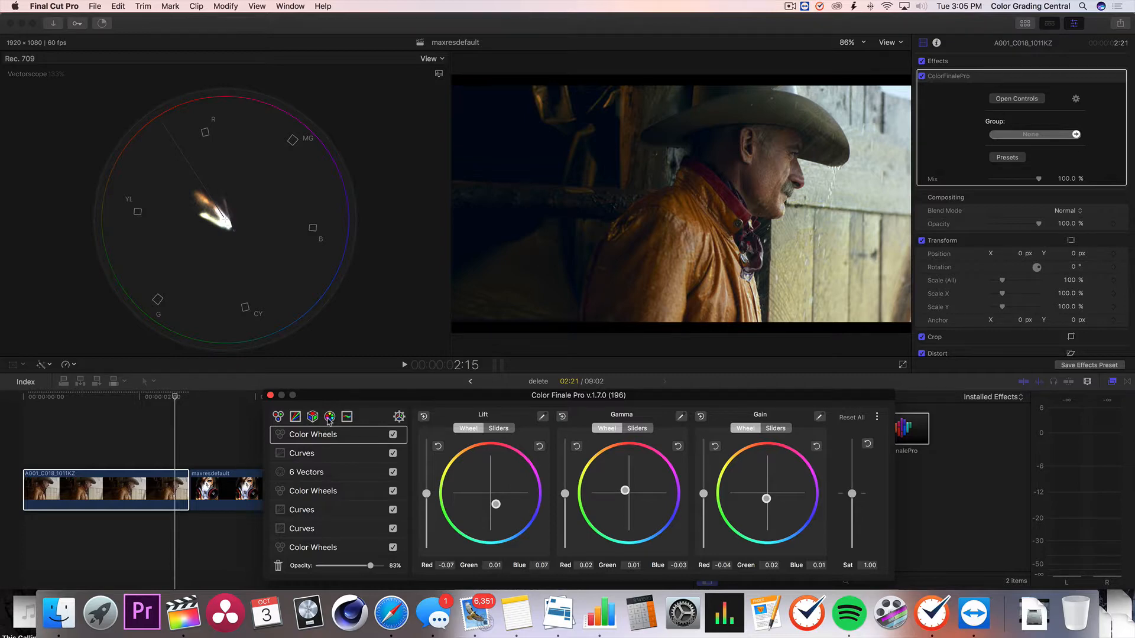
click(329, 418)
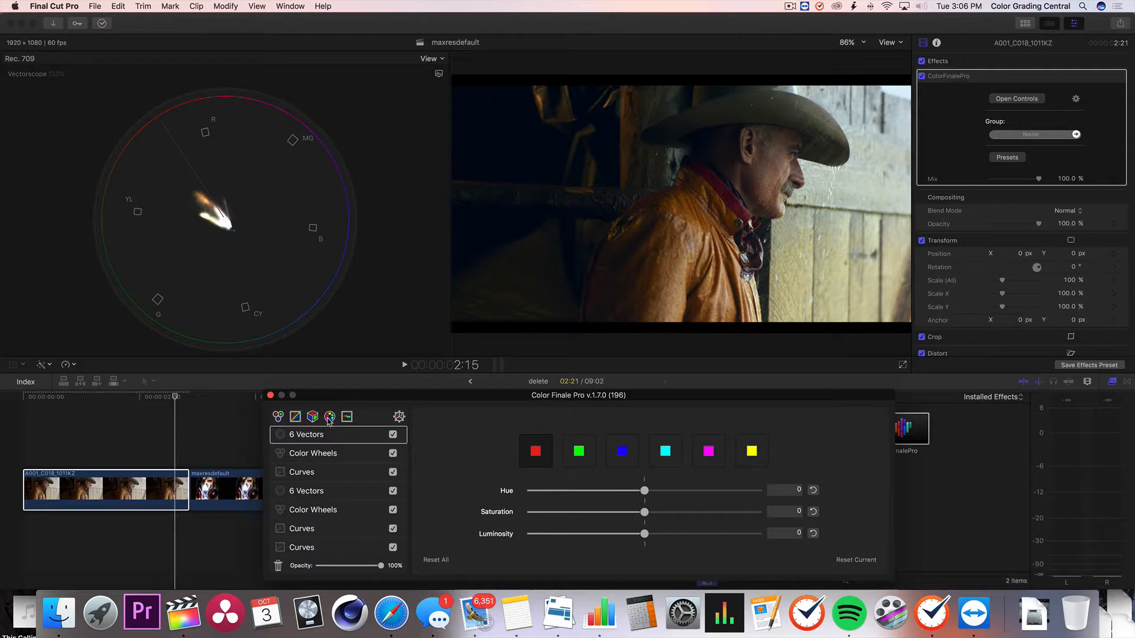
click(625, 464)
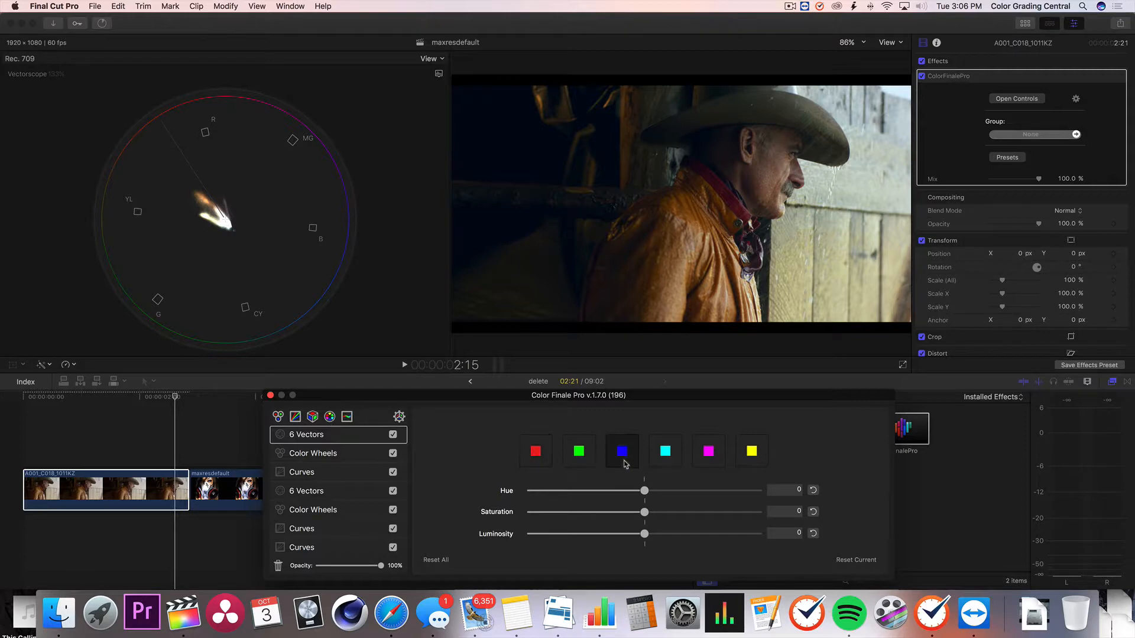
mouse_move(644, 512)
mouse_down()
mouse_move(567, 512)
mouse_move(754, 512)
mouse_move(495, 506)
mouse_move(643, 513)
mouse_up()
click(277, 566)
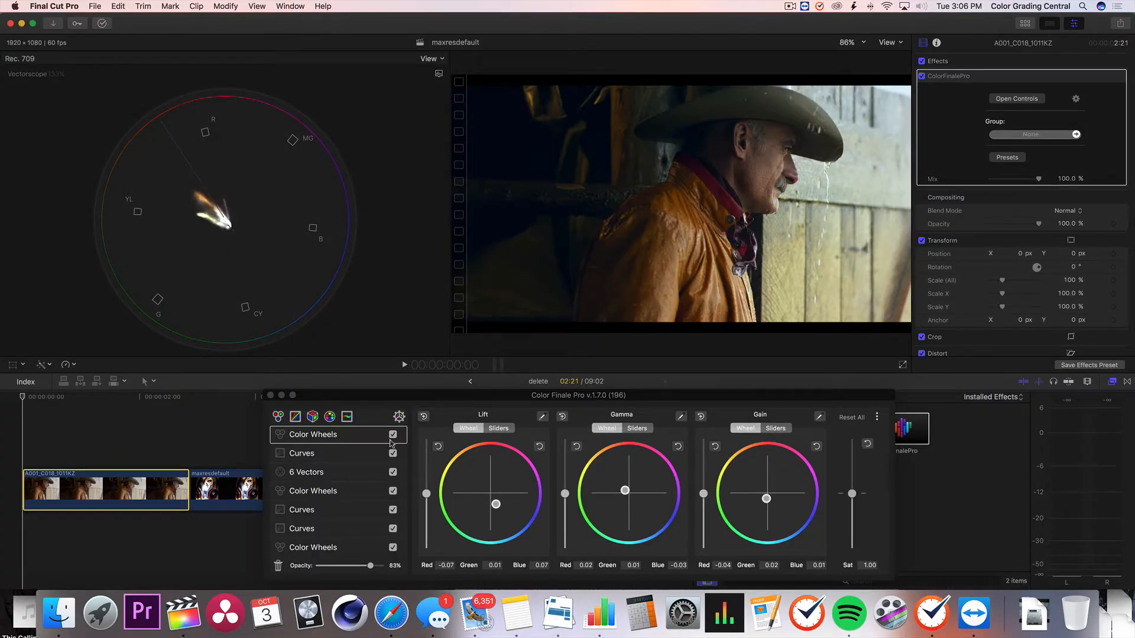
- Compare the image with and without the uppermost Color Wheels layer, and delete that layer
click(393, 435)
click(393, 437)
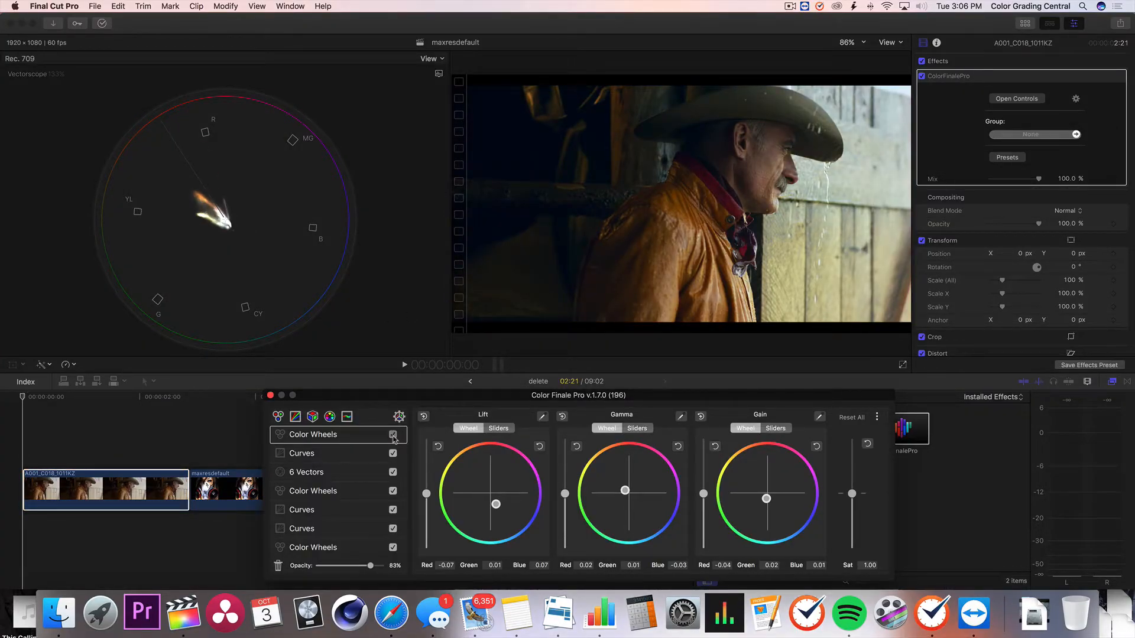
click(393, 435)
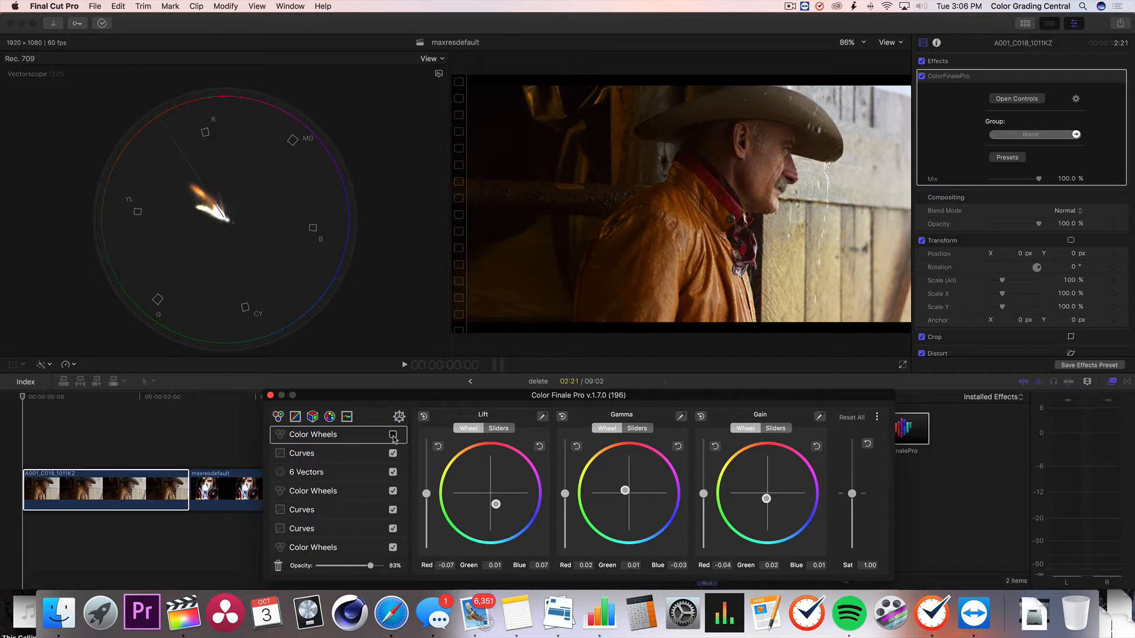
click(393, 436)
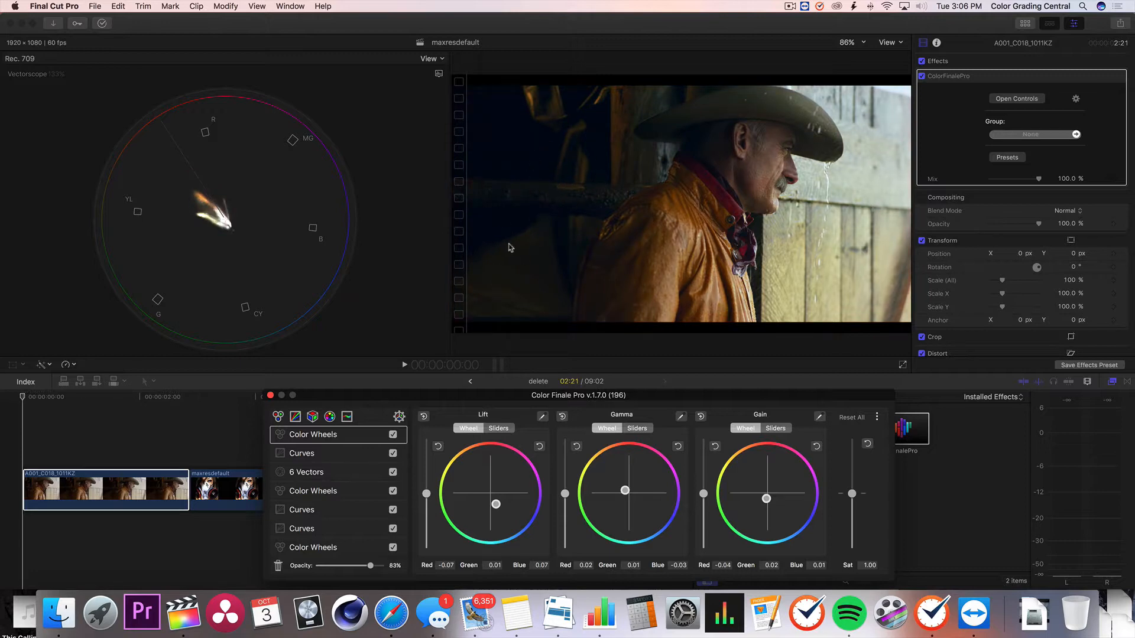
click(315, 436)
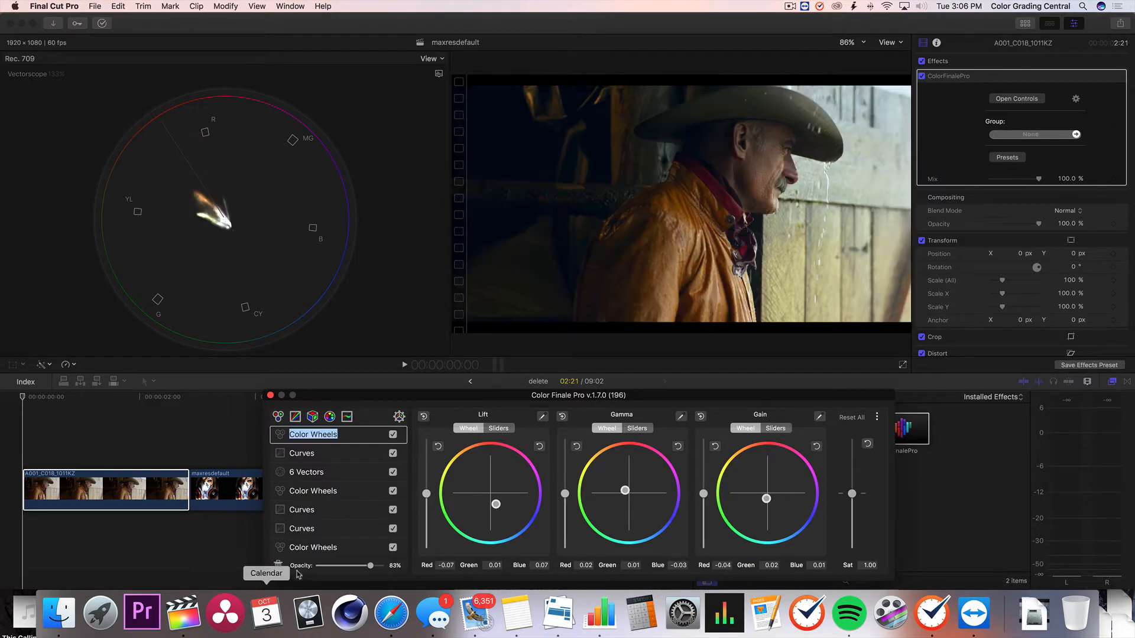
click(278, 567)
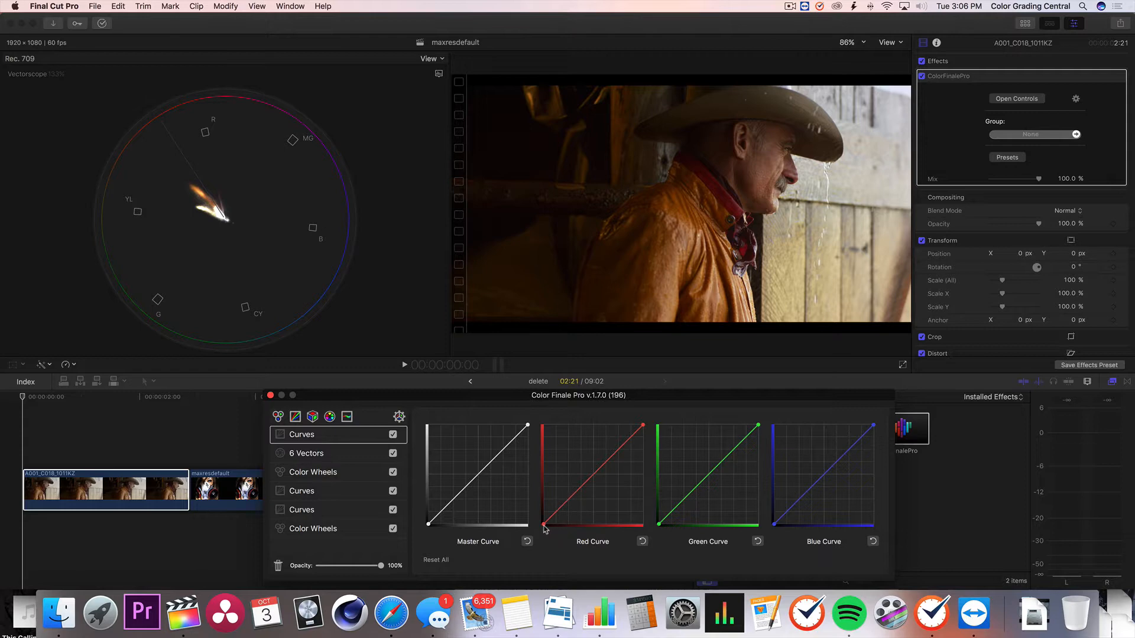
- Shape the uppermost Curves layer's red curve into an S with reduced red in the shadows, and set the layer opacity to 64%
drag(544, 527, 554, 529)
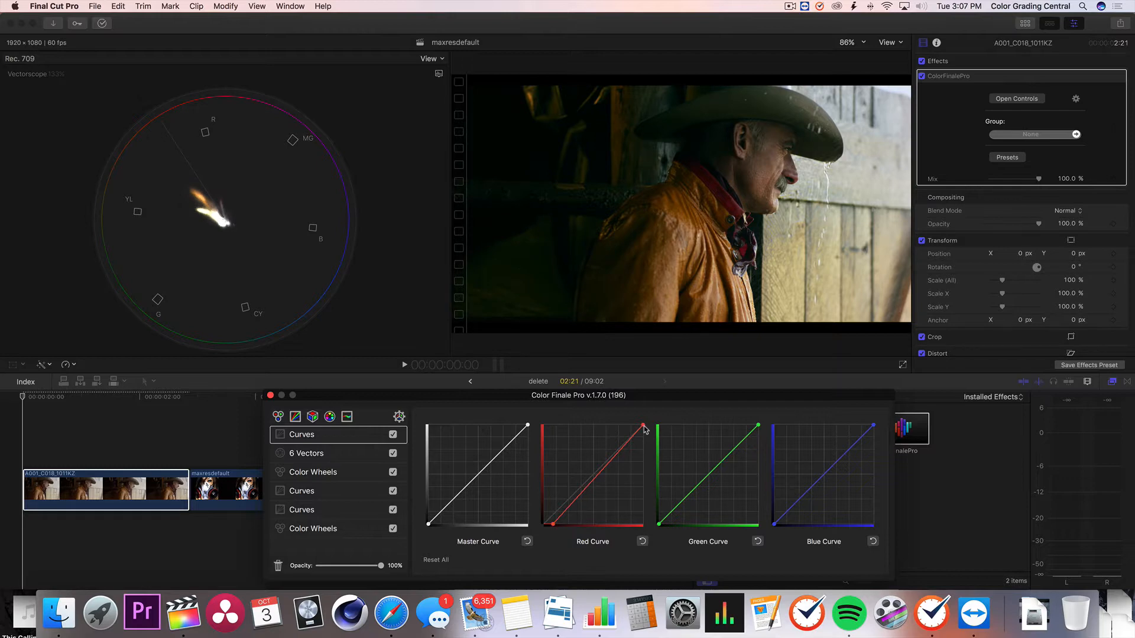
drag(643, 426, 646, 433)
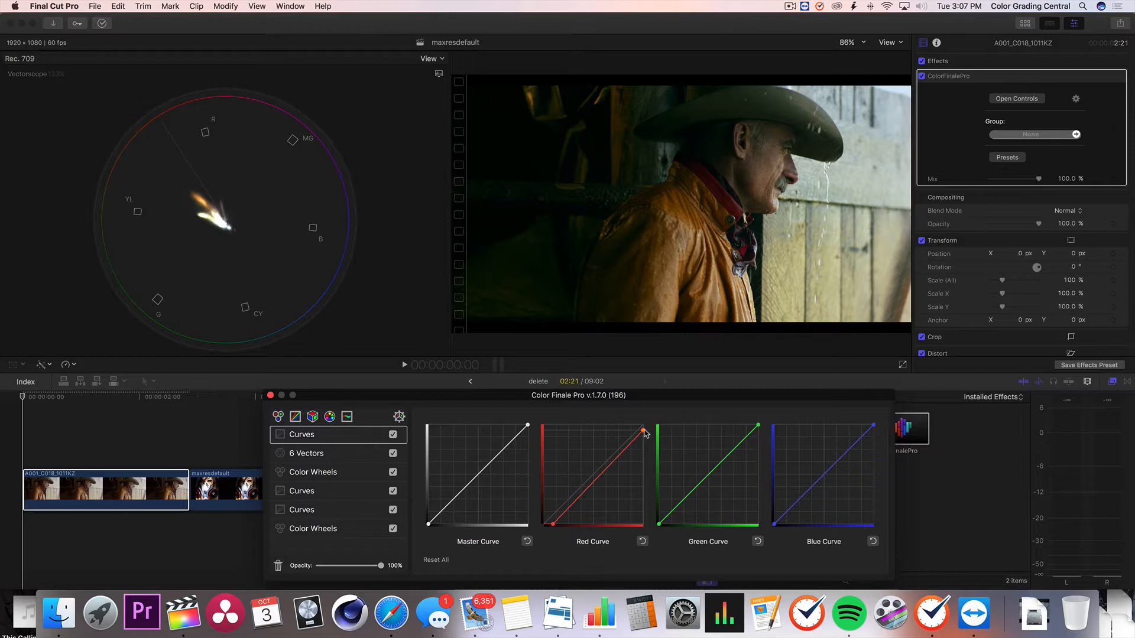
mouse_move(570, 511)
mouse_down()
mouse_move(614, 449)
mouse_move(565, 516)
mouse_up()
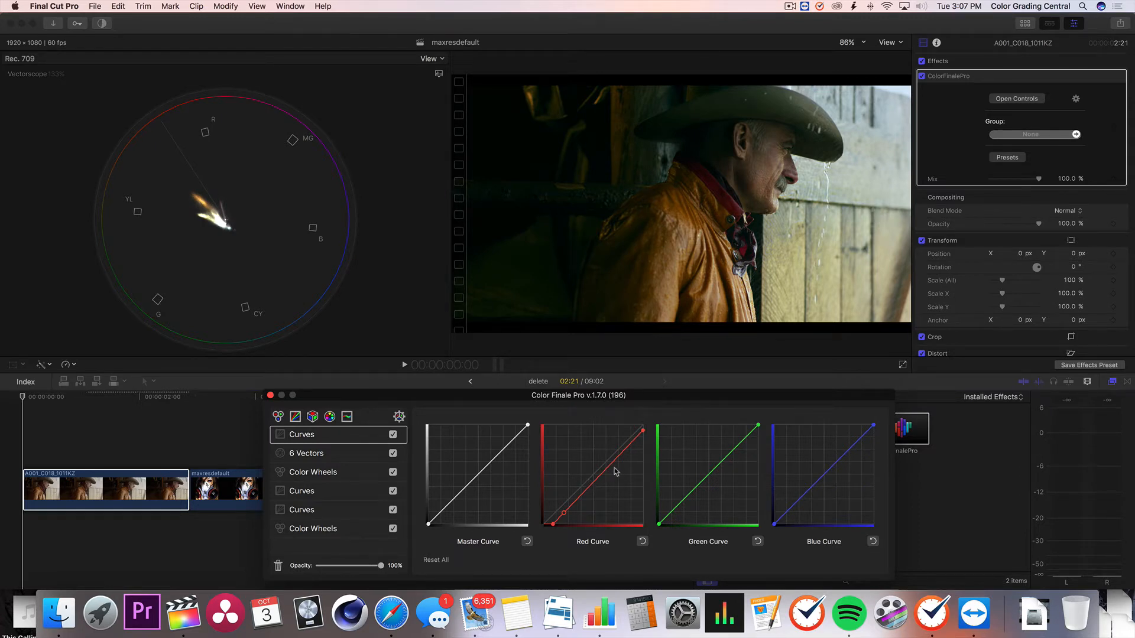
drag(623, 451, 625, 449)
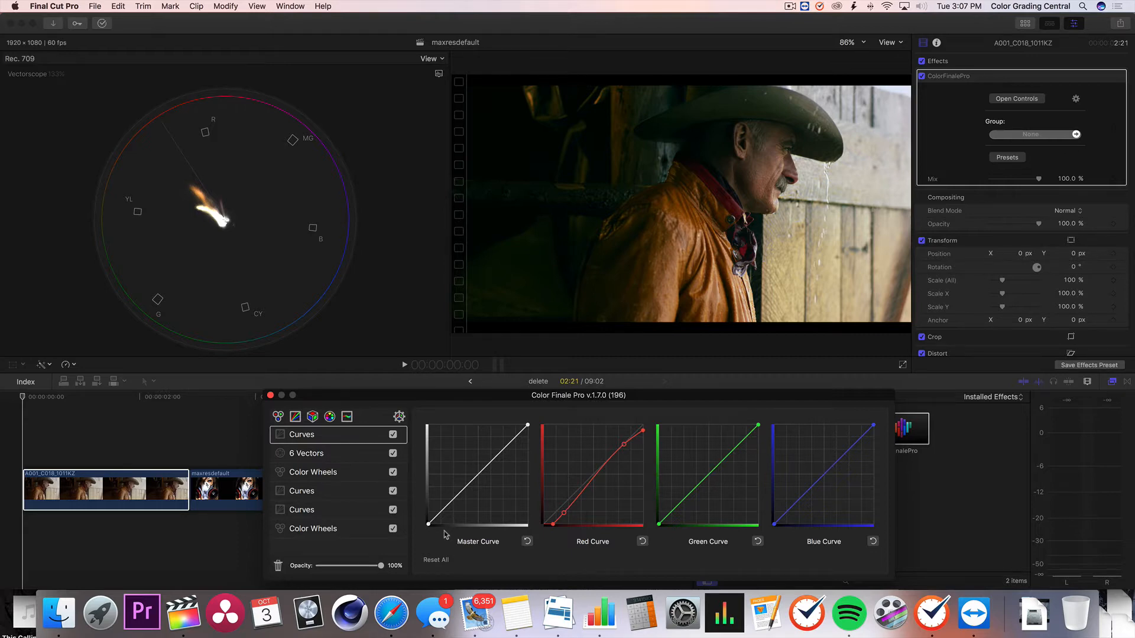
drag(382, 568, 360, 568)
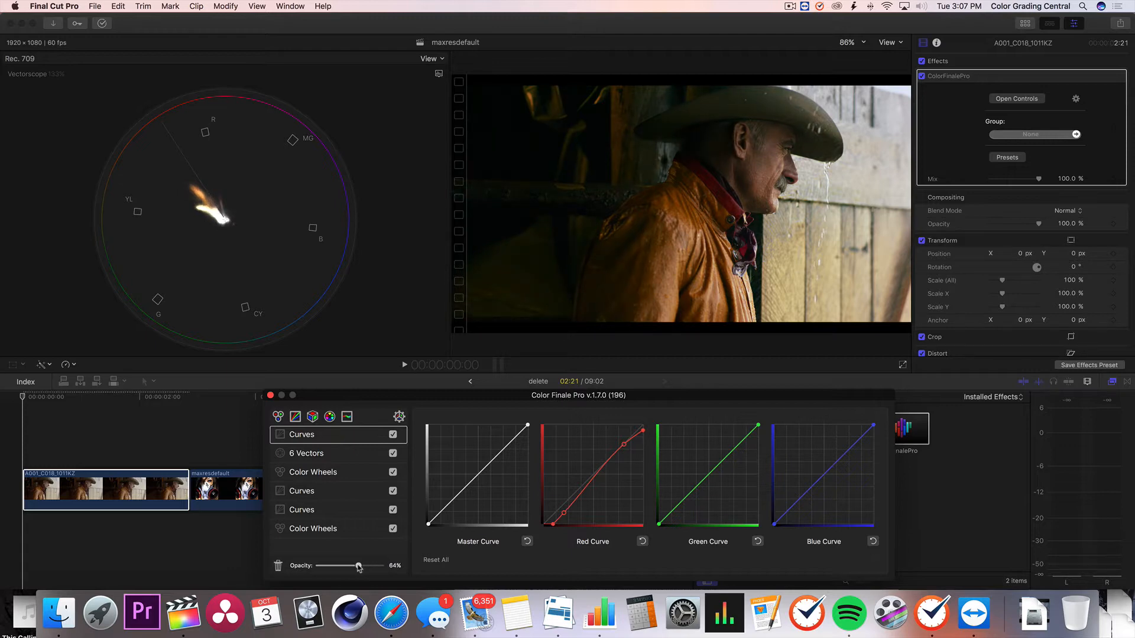
- Add a Curves layer with the green curve anchored in the shadows and lowered in the highlights, and set its opacity to 60%
click(294, 418)
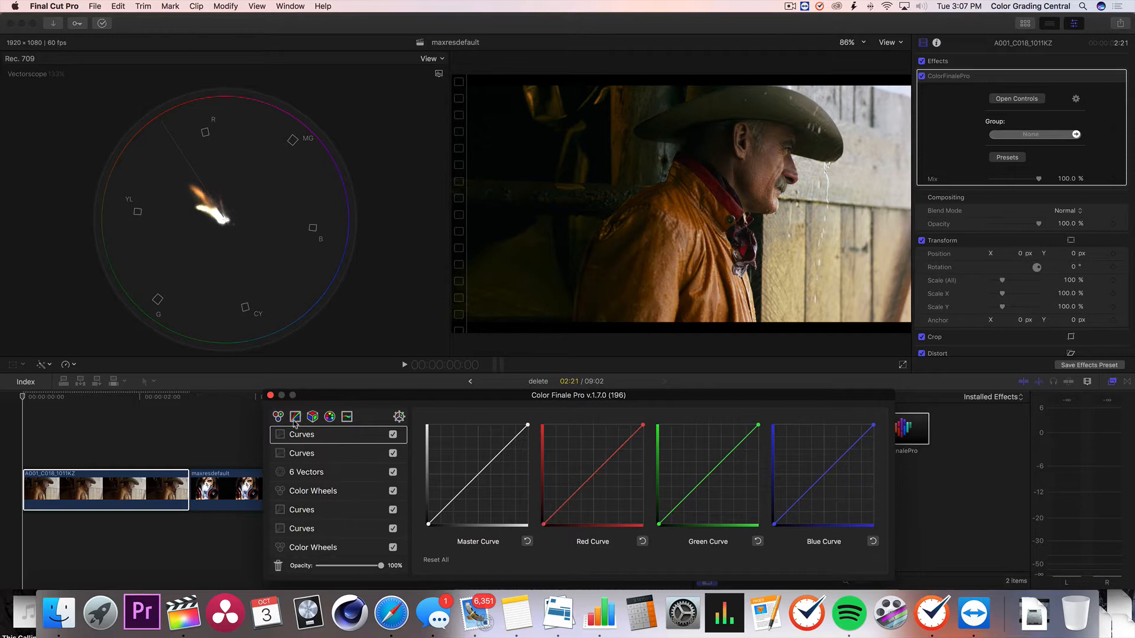
drag(660, 524, 656, 526)
drag(672, 515, 672, 511)
click(739, 445)
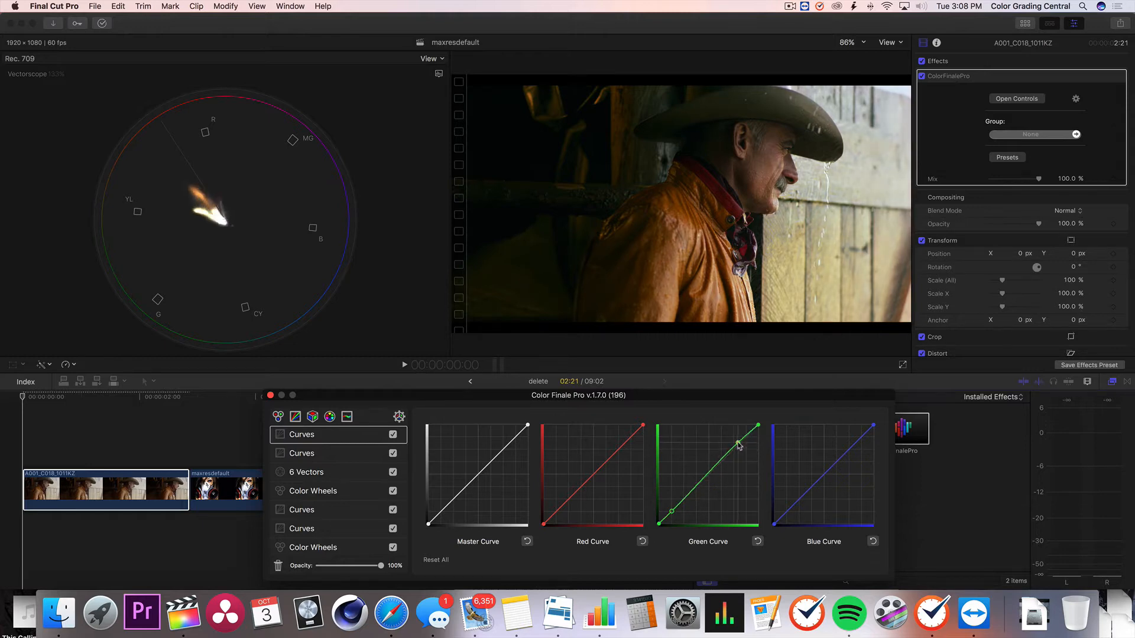
drag(736, 448, 736, 453)
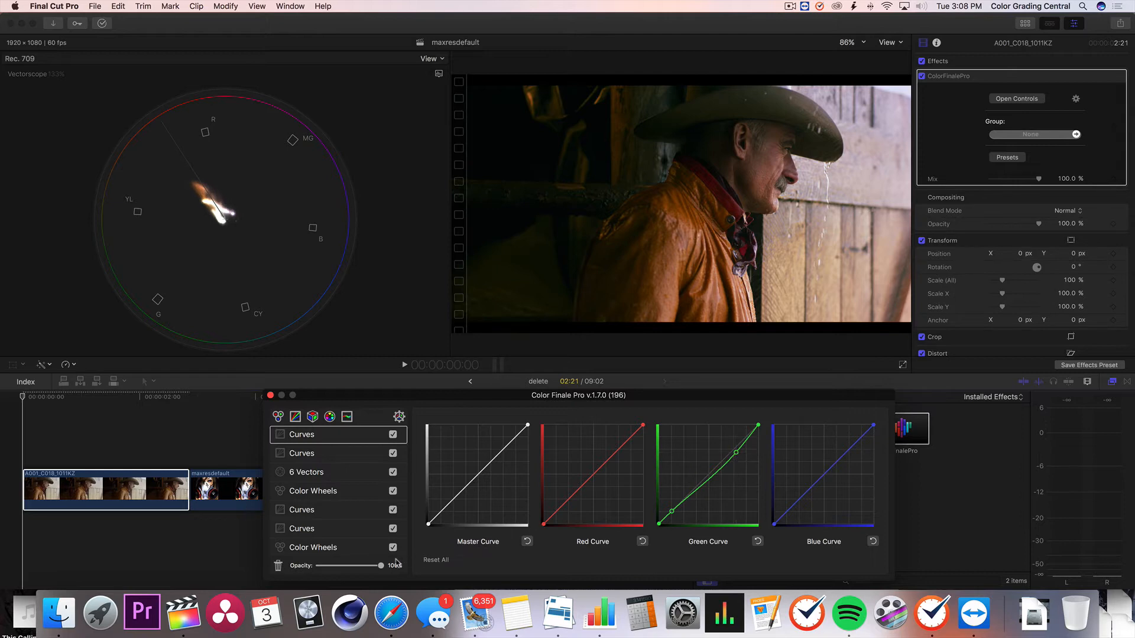
drag(383, 568, 357, 569)
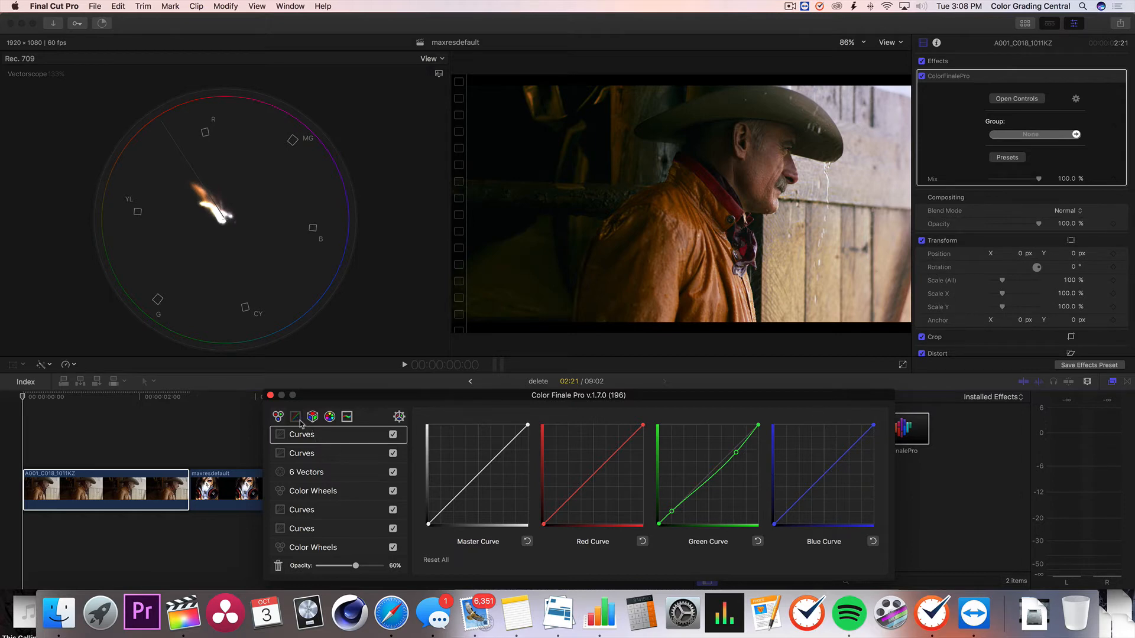
- Stack another Curves layer with the blue curve's white point, highlights and shadows slightly lowered, and set its opacity to 86%
click(297, 420)
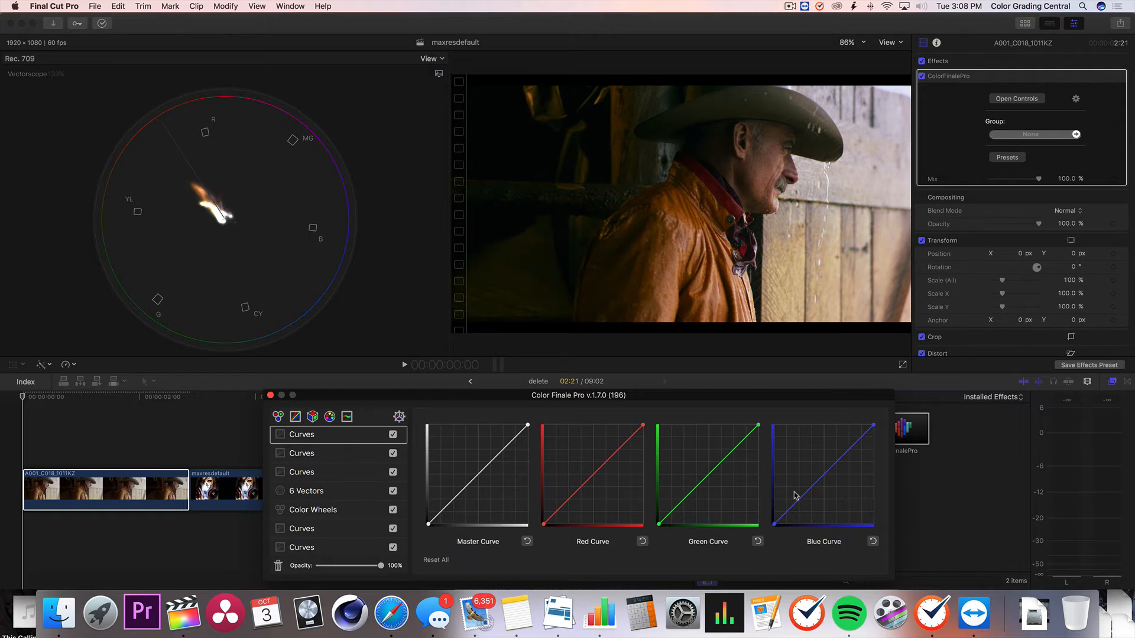
mouse_move(774, 524)
mouse_down()
mouse_move(778, 515)
mouse_move(771, 523)
mouse_move(783, 528)
mouse_move(772, 526)
mouse_up()
mouse_move(874, 433)
mouse_down()
mouse_move(875, 448)
mouse_move(884, 435)
mouse_move(853, 451)
mouse_up()
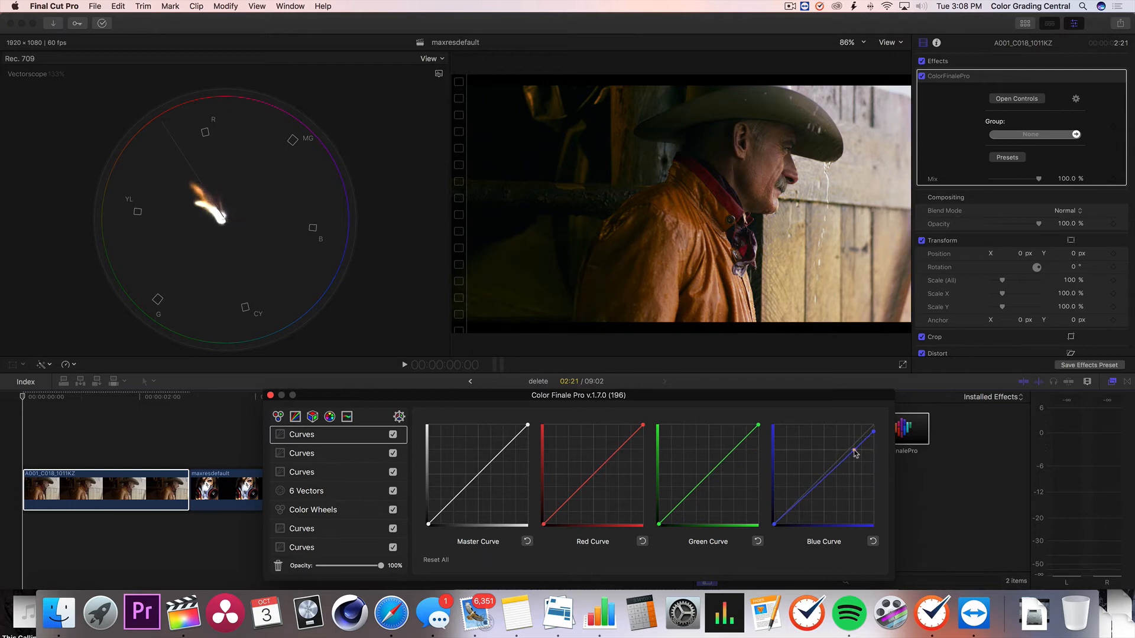
drag(793, 507, 791, 514)
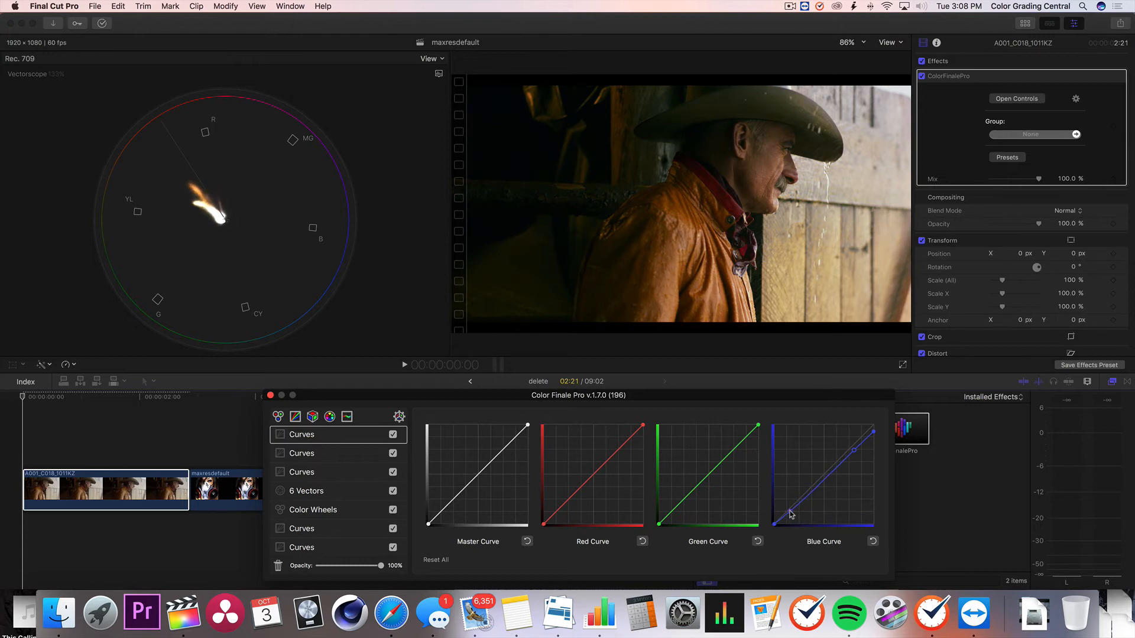
mouse_move(372, 567)
mouse_down()
mouse_move(356, 567)
mouse_move(390, 563)
mouse_move(372, 564)
mouse_up()
click(314, 418)
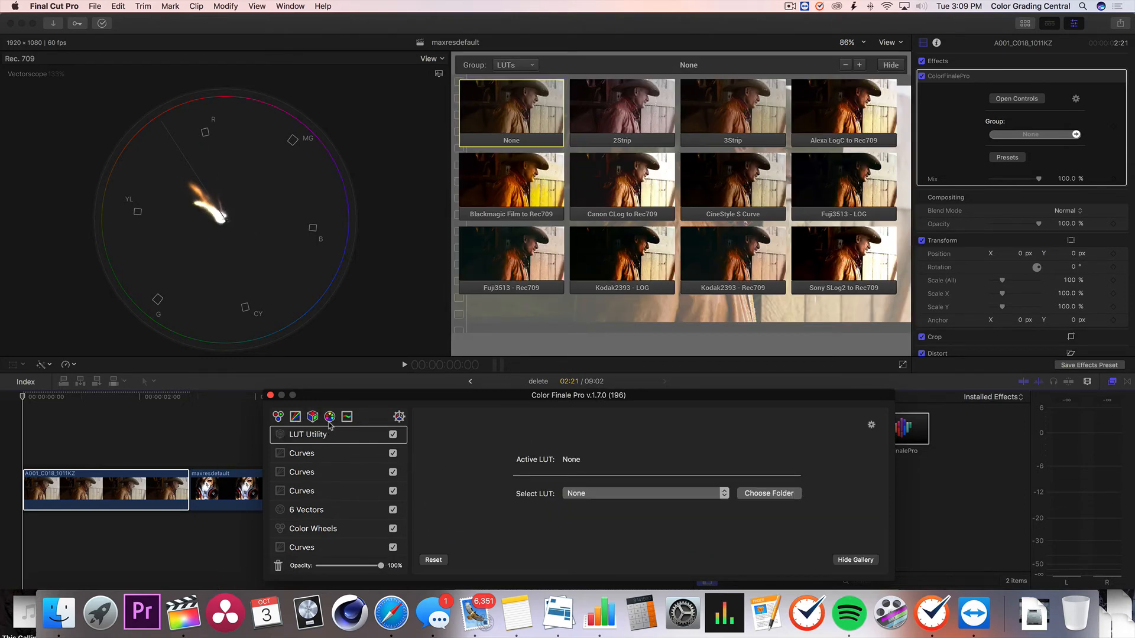
key(super+z)
click(280, 566)
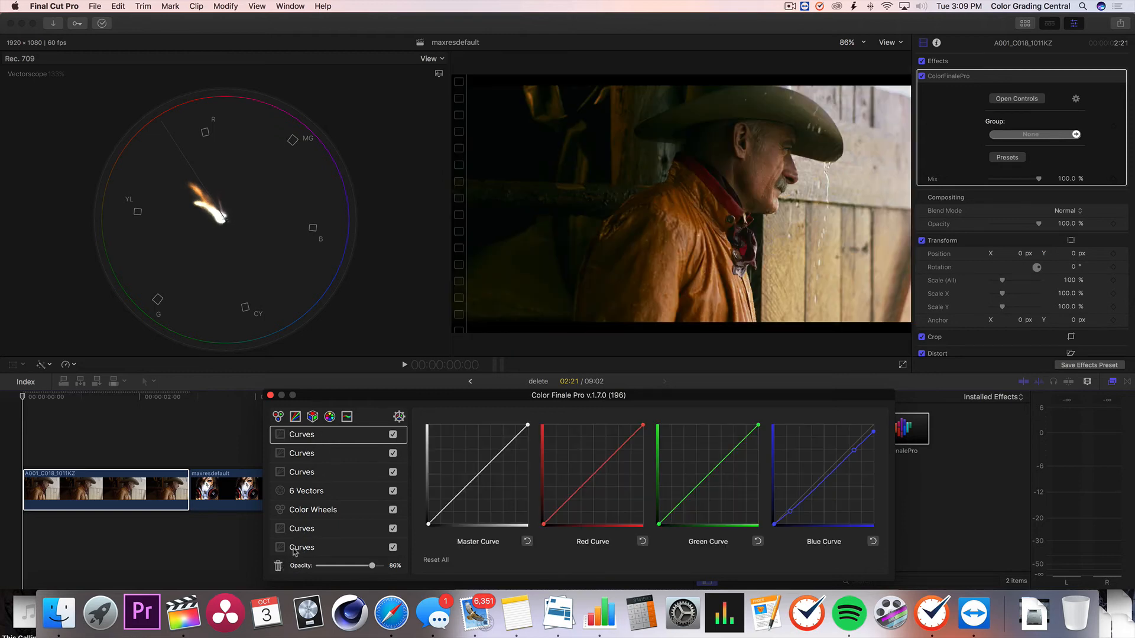
- View the graded cowboy clip in full screen
key(super+shift+f)
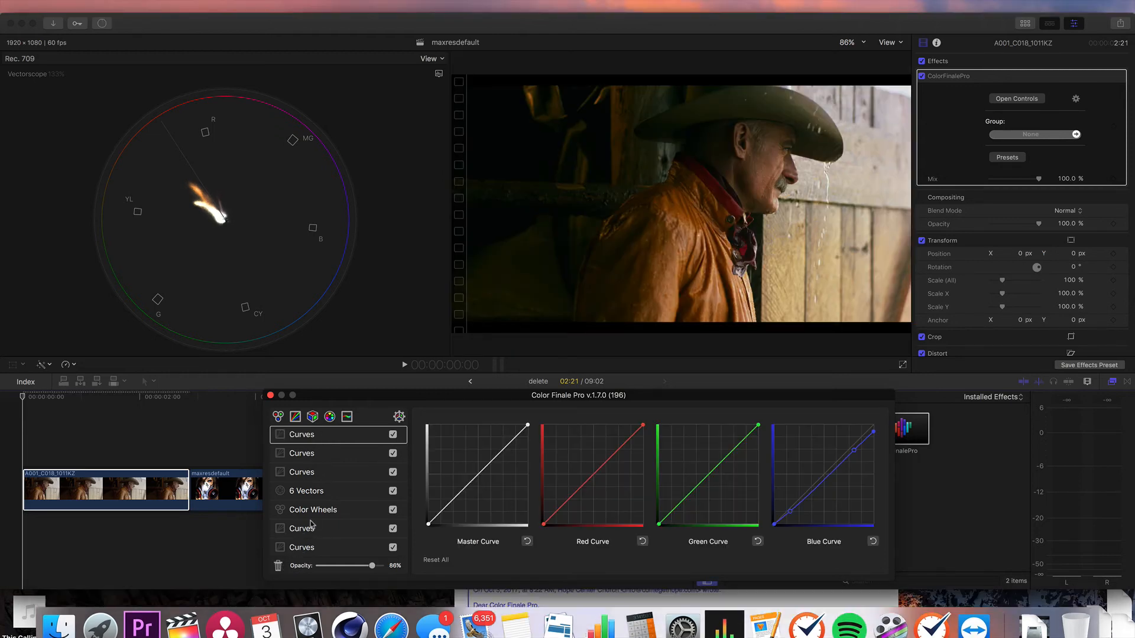